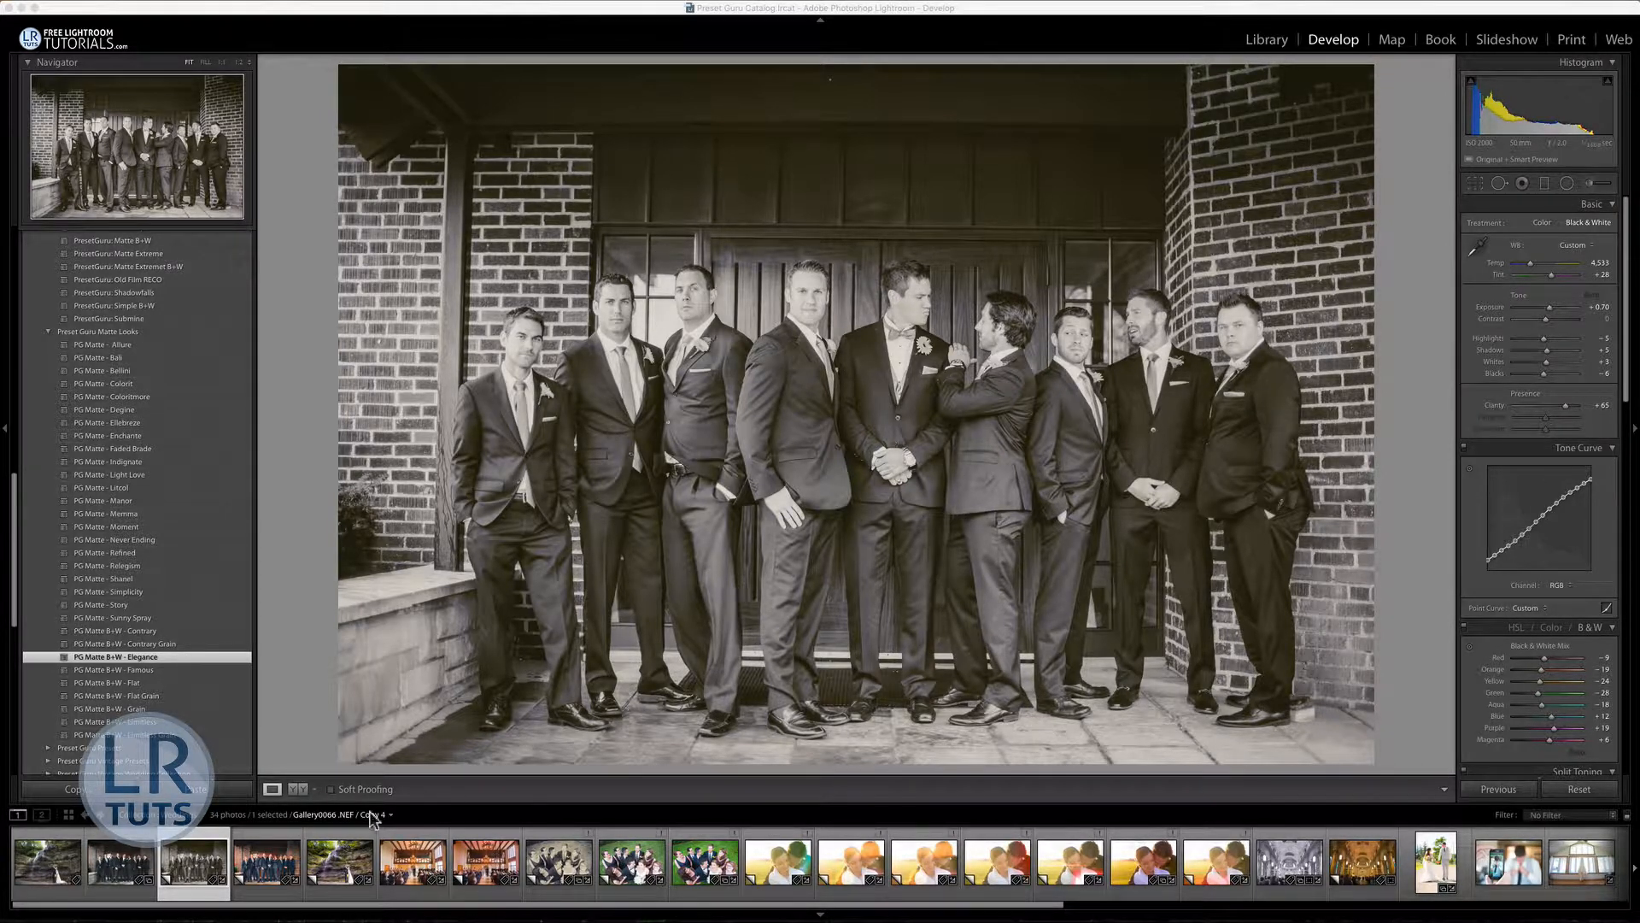
Select the unedited colour version of the groomsmen photo, Gallery0066.NEF.
click(195, 867)
click(145, 871)
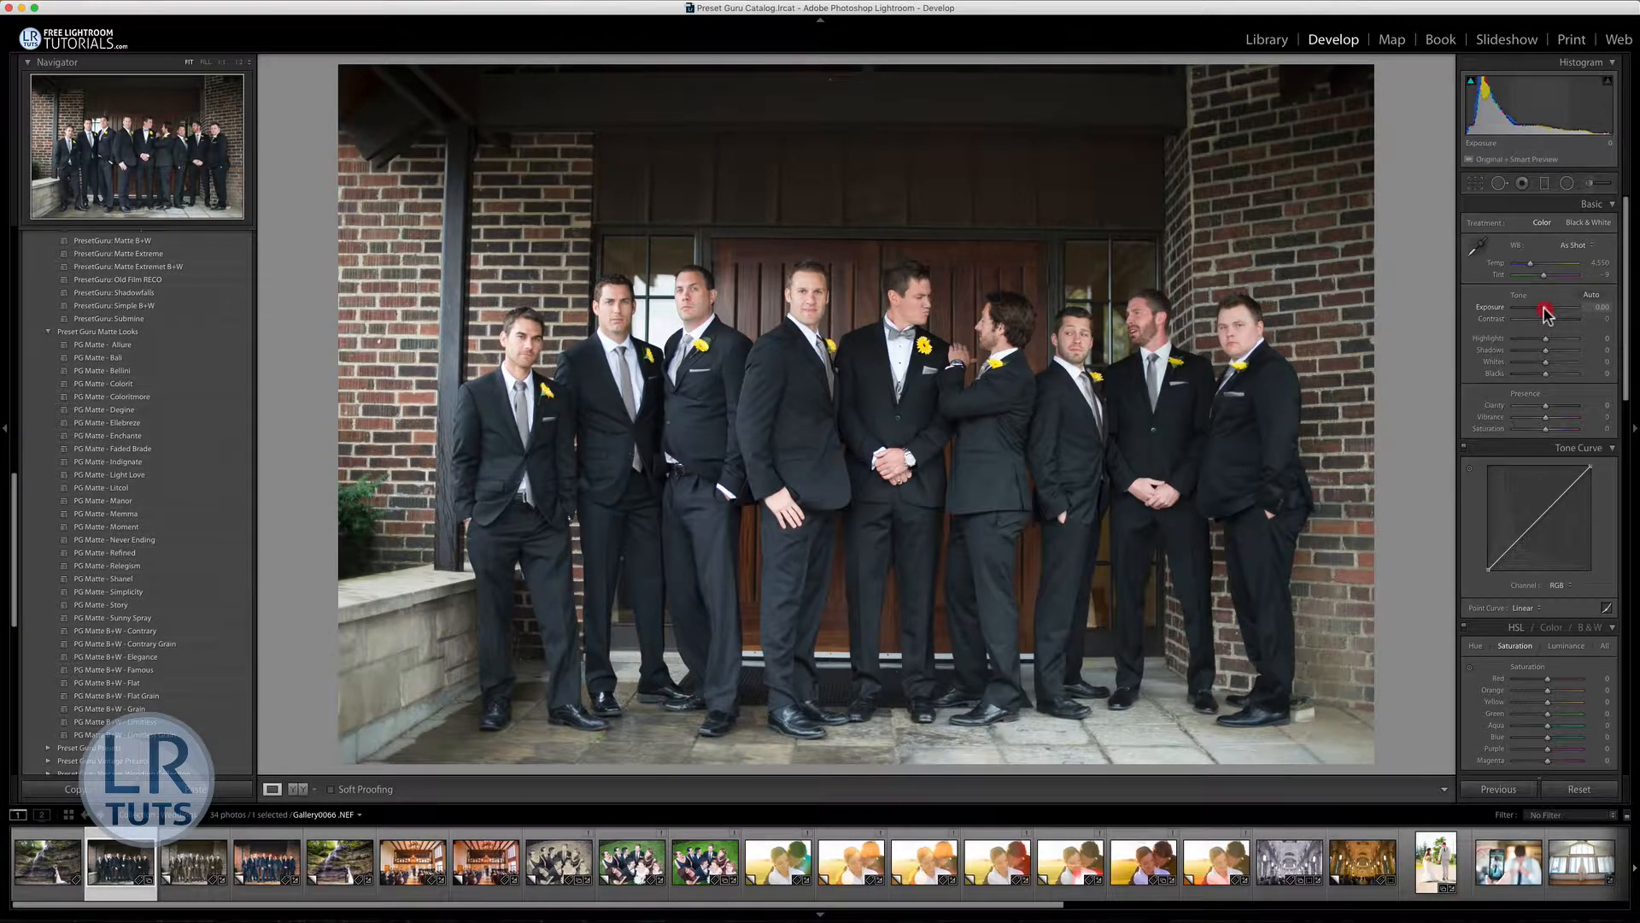
Try adjusting the Exposure and the tone curve's Shadows region, resetting both and returning to the point curve.
mouse_move(1543, 308)
mouse_down()
mouse_move(1530, 313)
mouse_move(1570, 316)
mouse_up()
double_click(1489, 309)
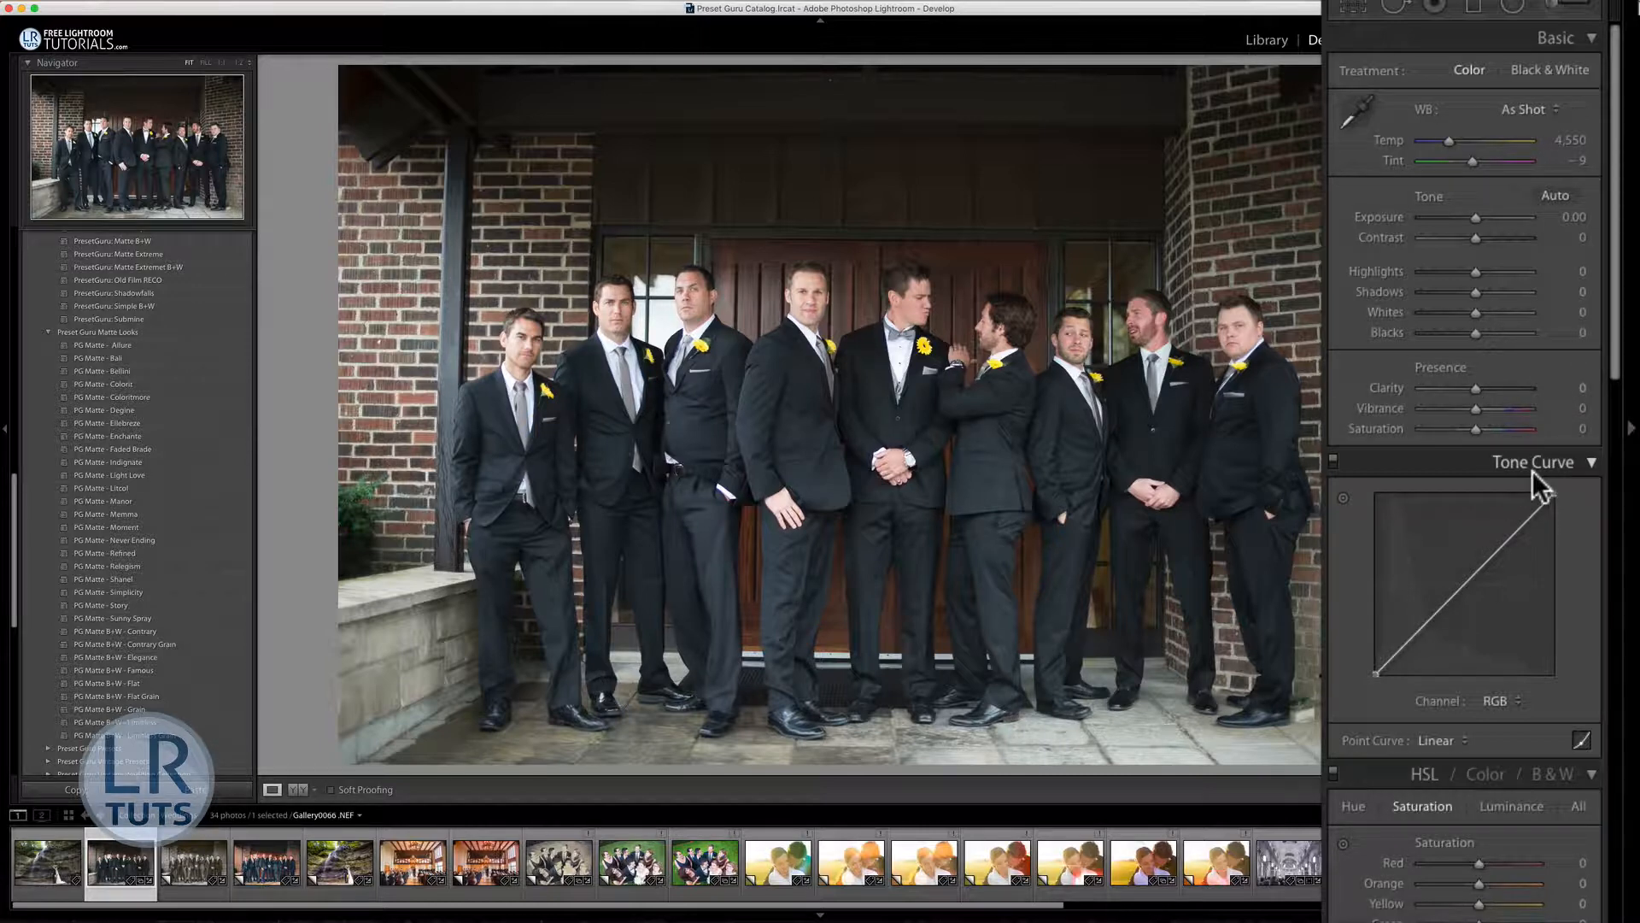
click(1580, 740)
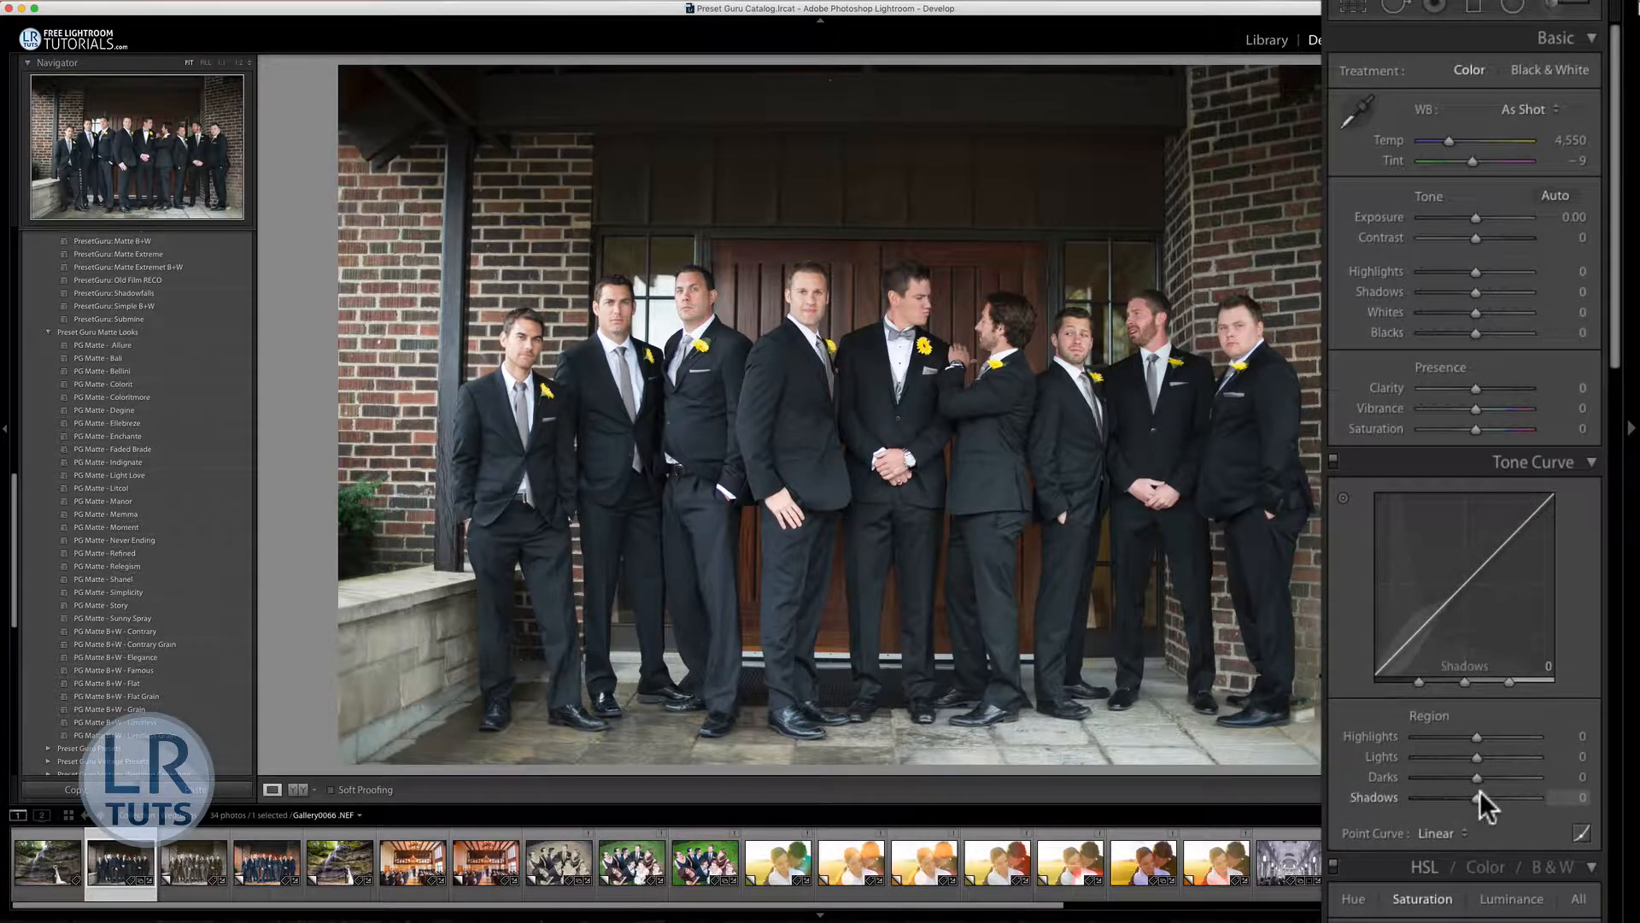
mouse_move(1478, 797)
mouse_down()
mouse_move(1420, 798)
mouse_move(1555, 803)
mouse_move(1454, 803)
mouse_move(1475, 803)
mouse_up()
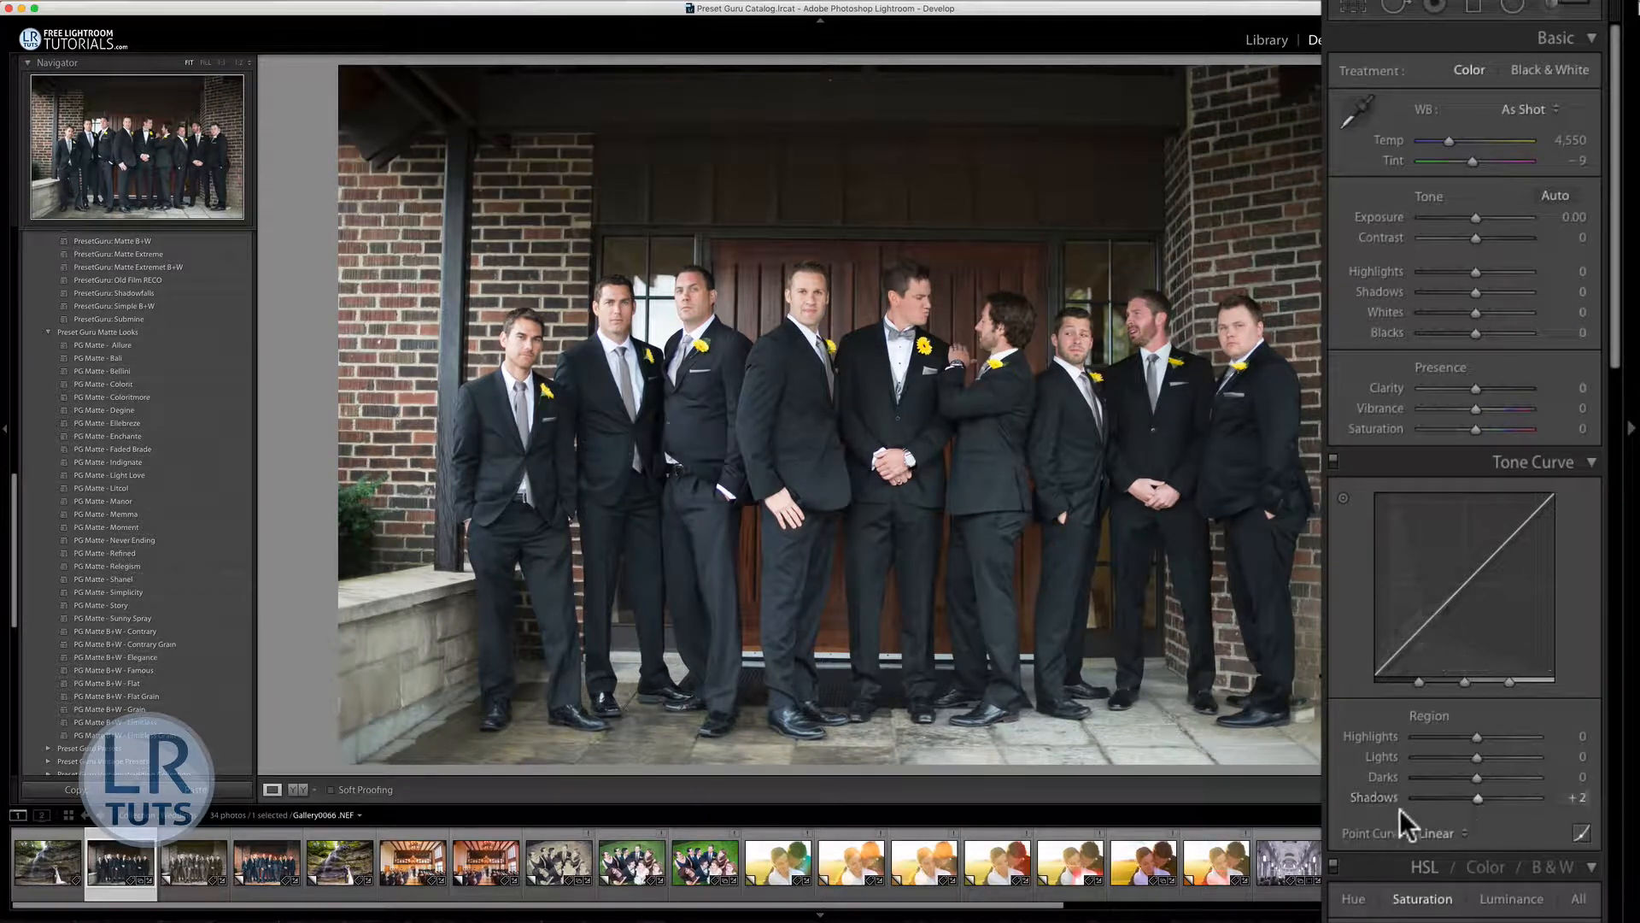
double_click(1370, 798)
click(1581, 830)
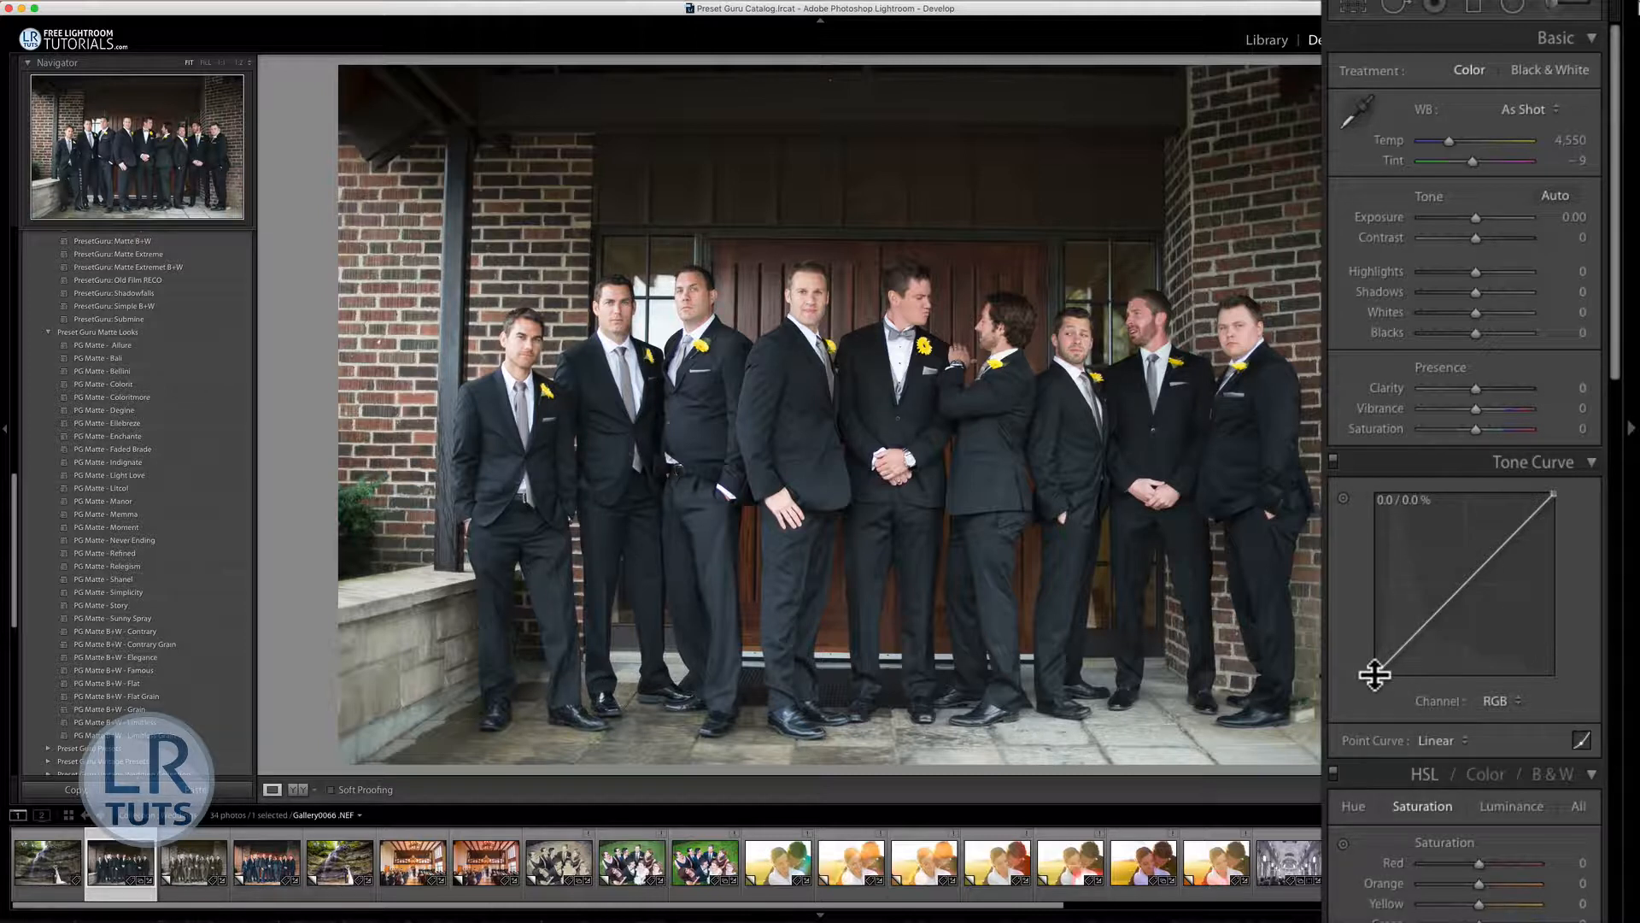
Try a matte look by lifting the RGB curve's black endpoint and lowering its white endpoint, and reset the curve to Linear.
drag(1374, 675, 1376, 651)
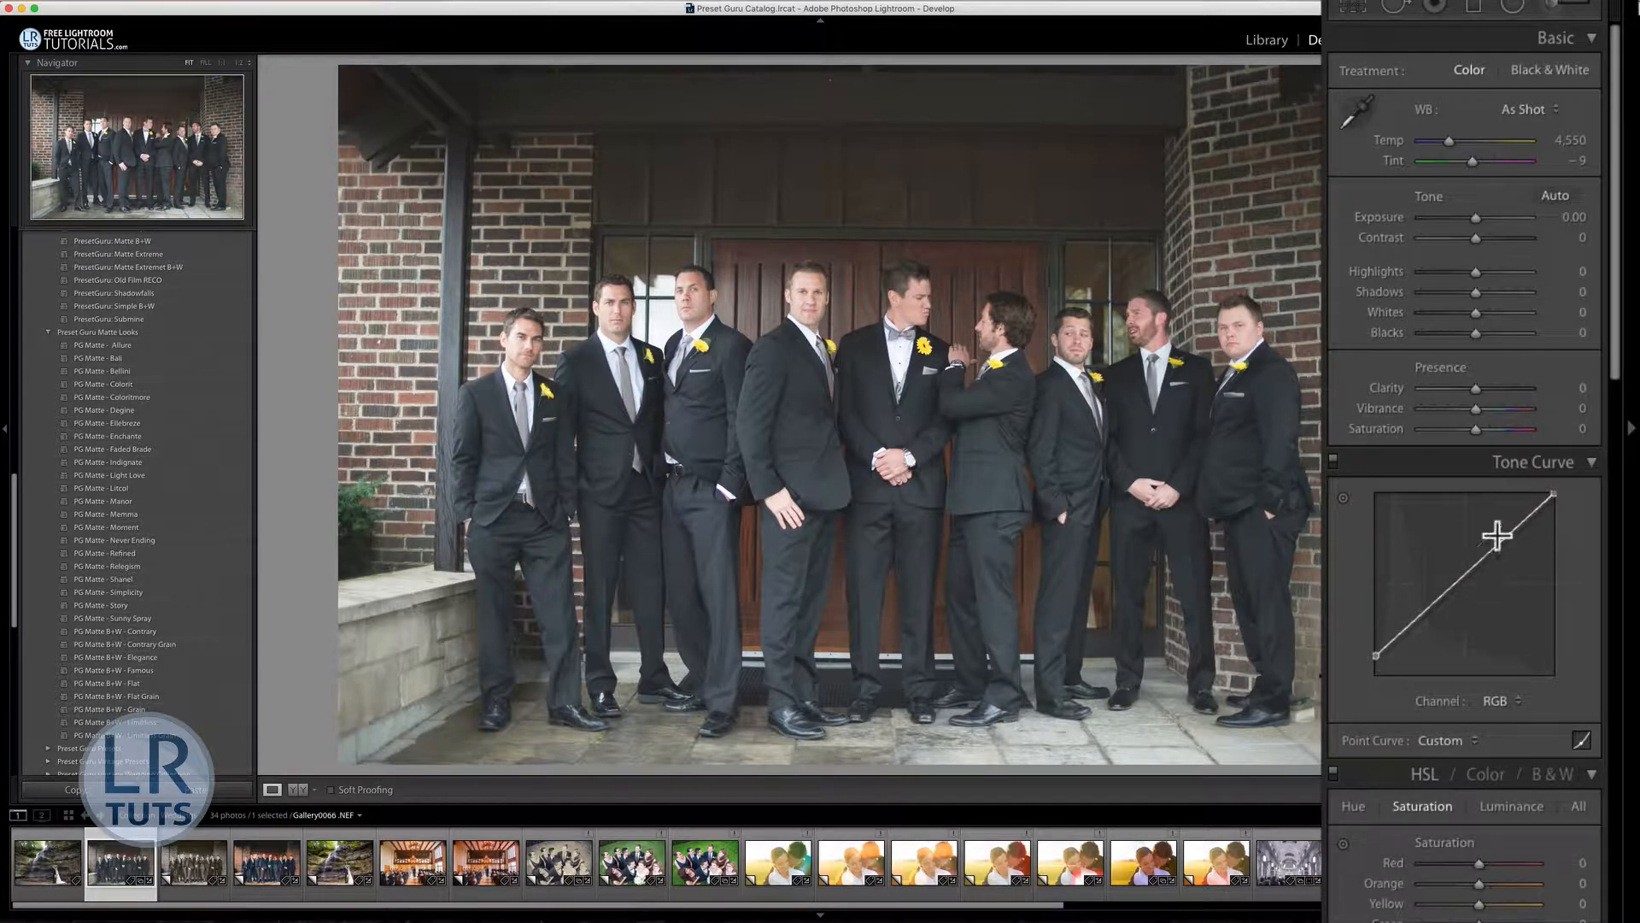
drag(1372, 655, 1374, 655)
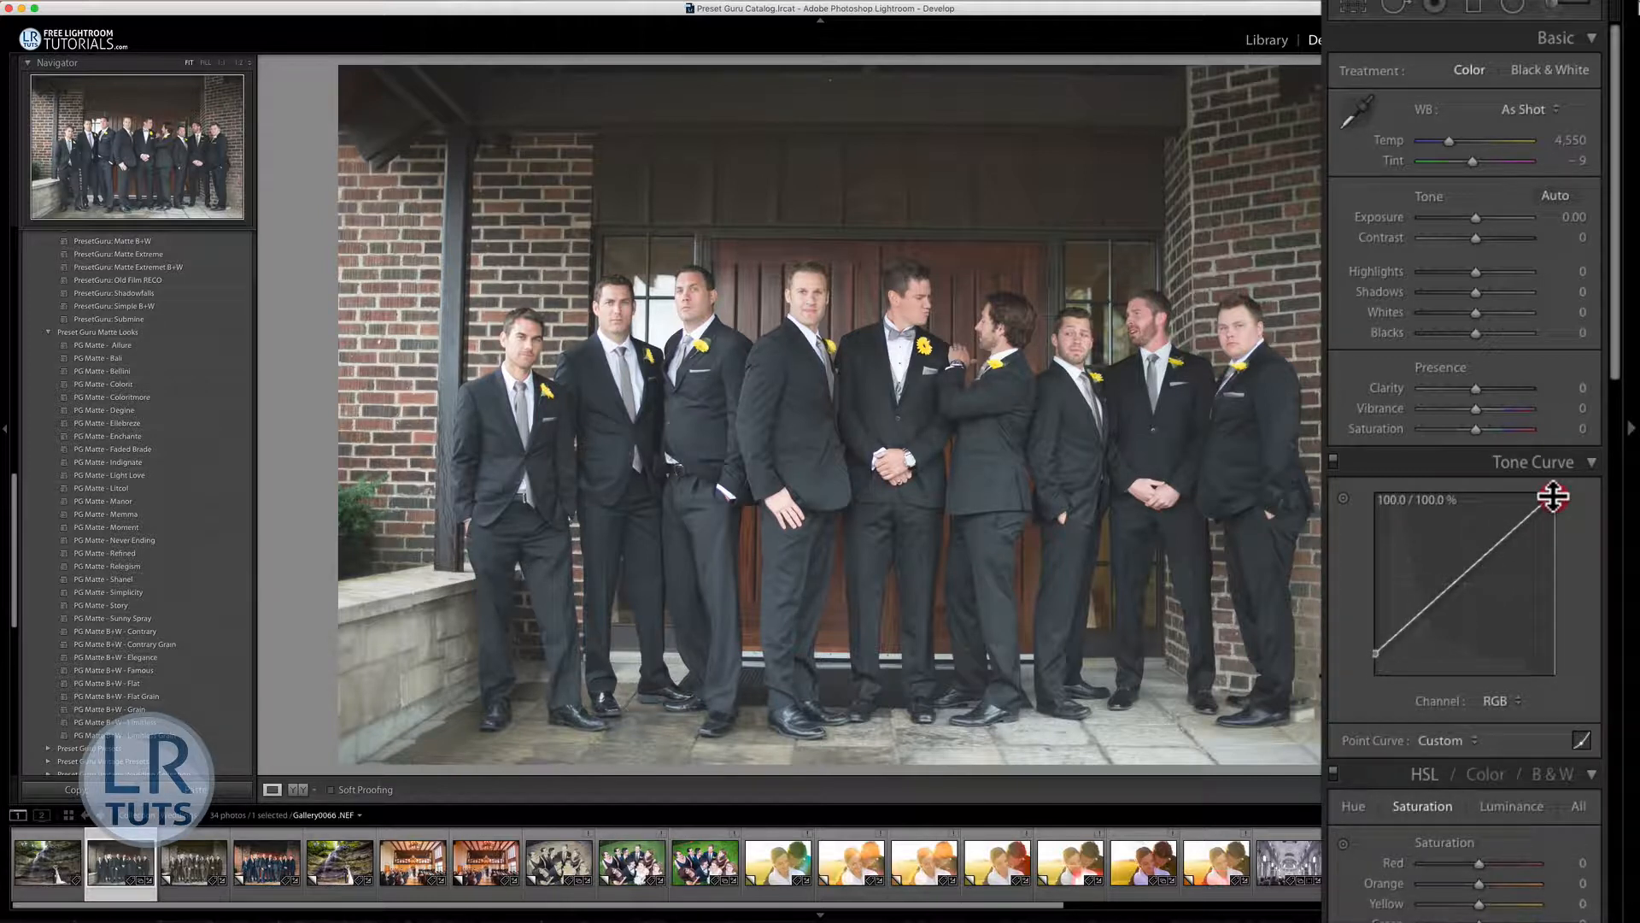
drag(1553, 495, 1553, 515)
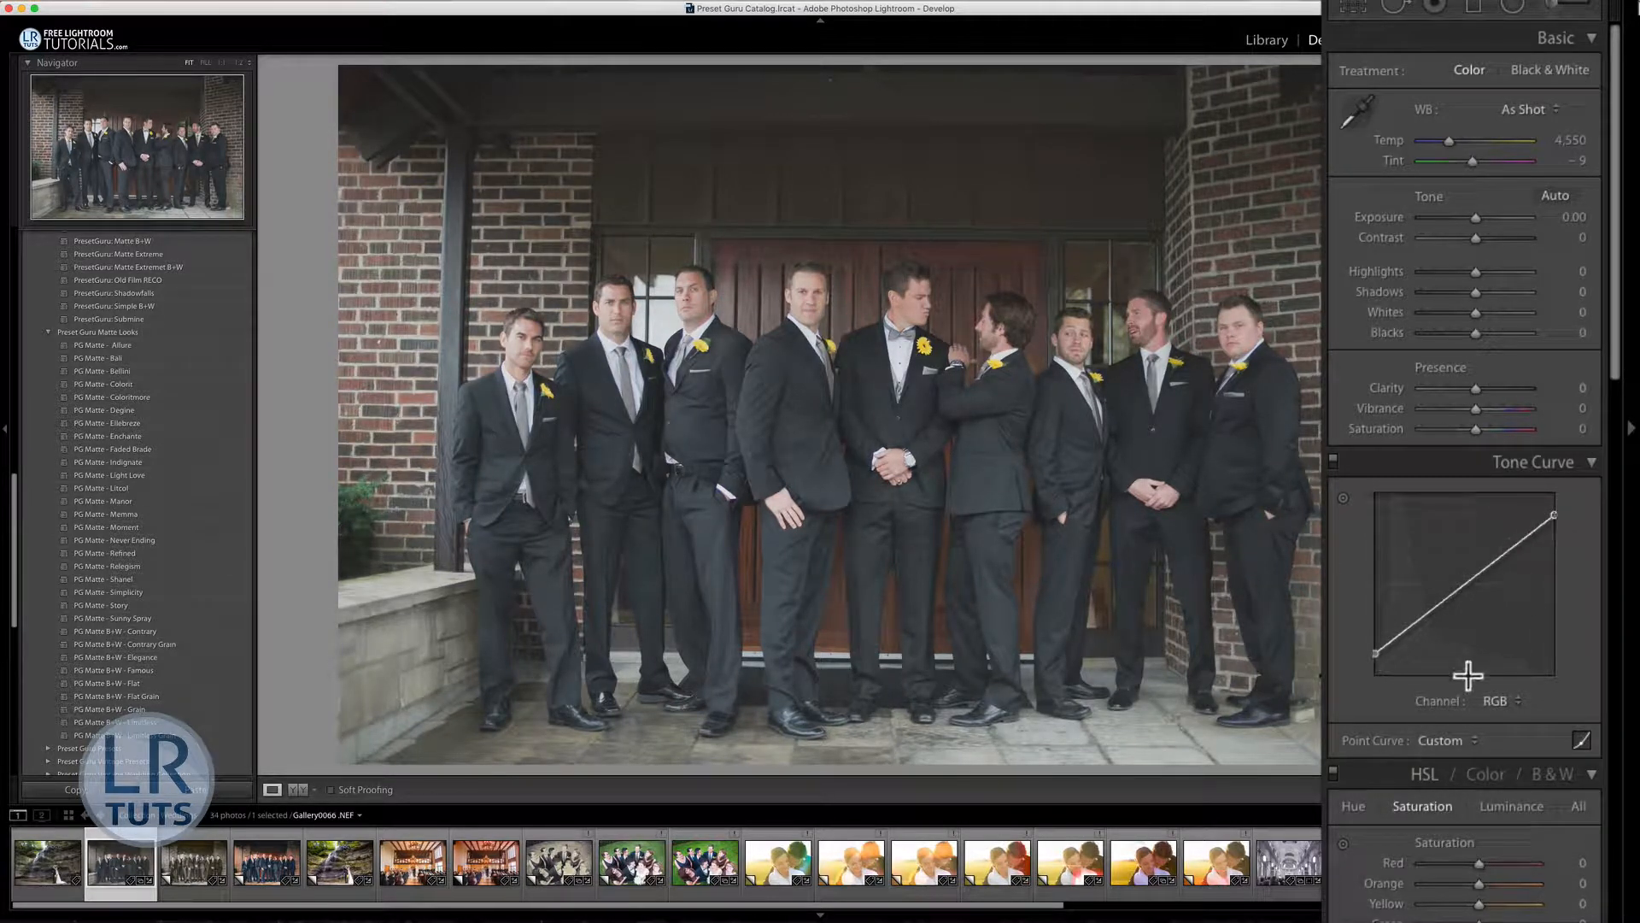
click(1393, 743)
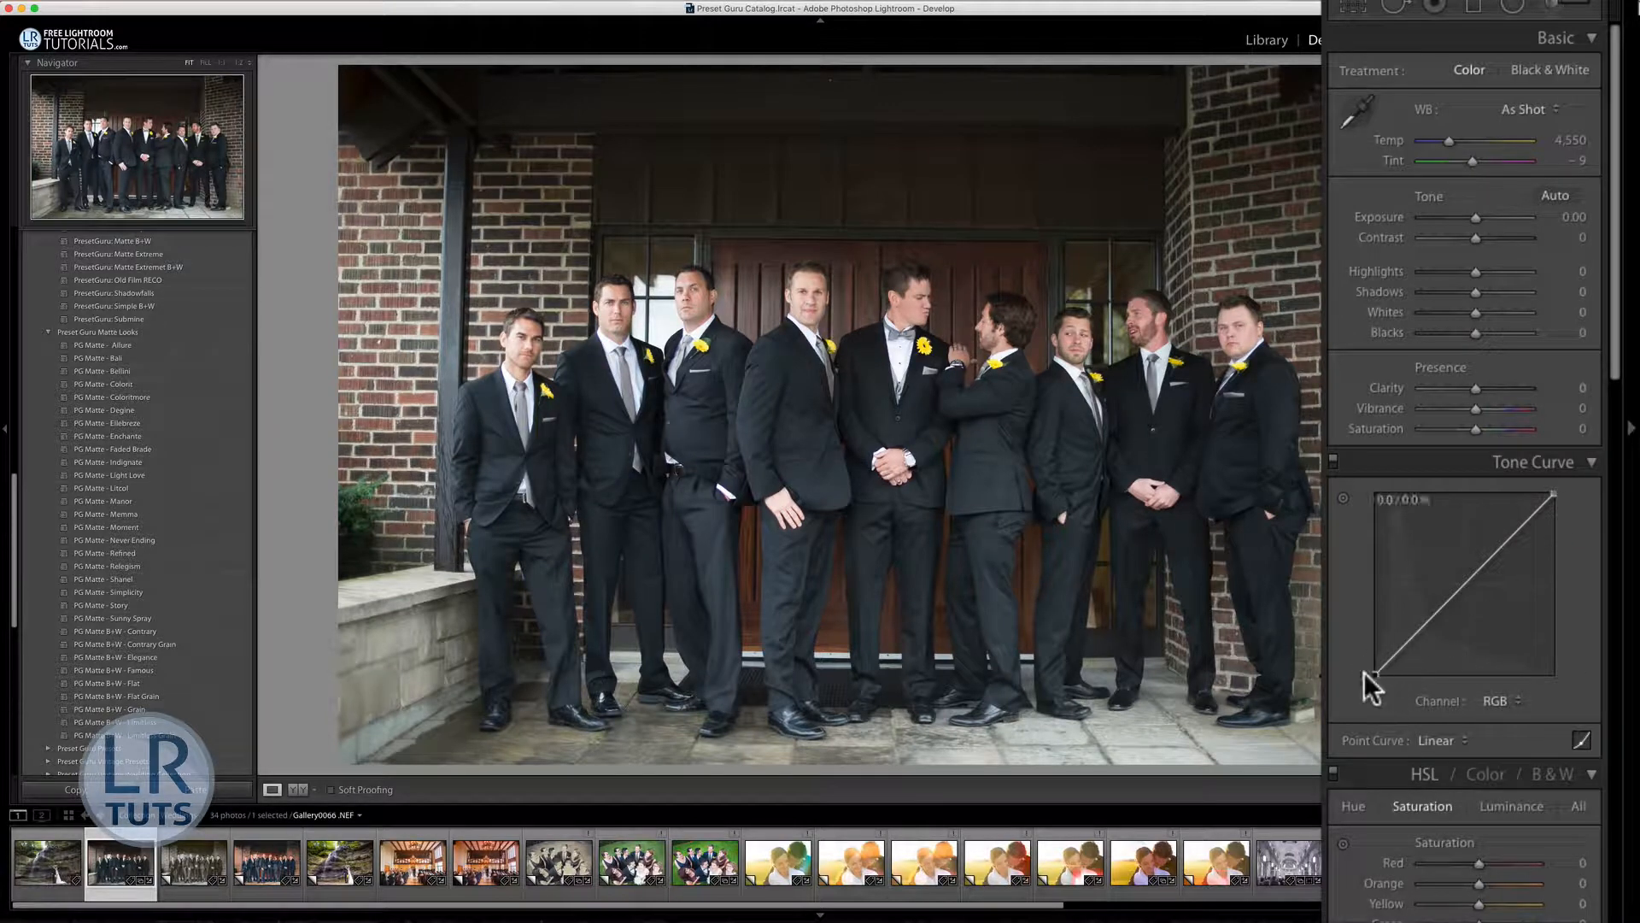
Shape a matte RGB point curve with lifted blacks, lowered whites and a slightly lowered midpoint, and compare the photo before and after.
drag(1371, 672, 1369, 633)
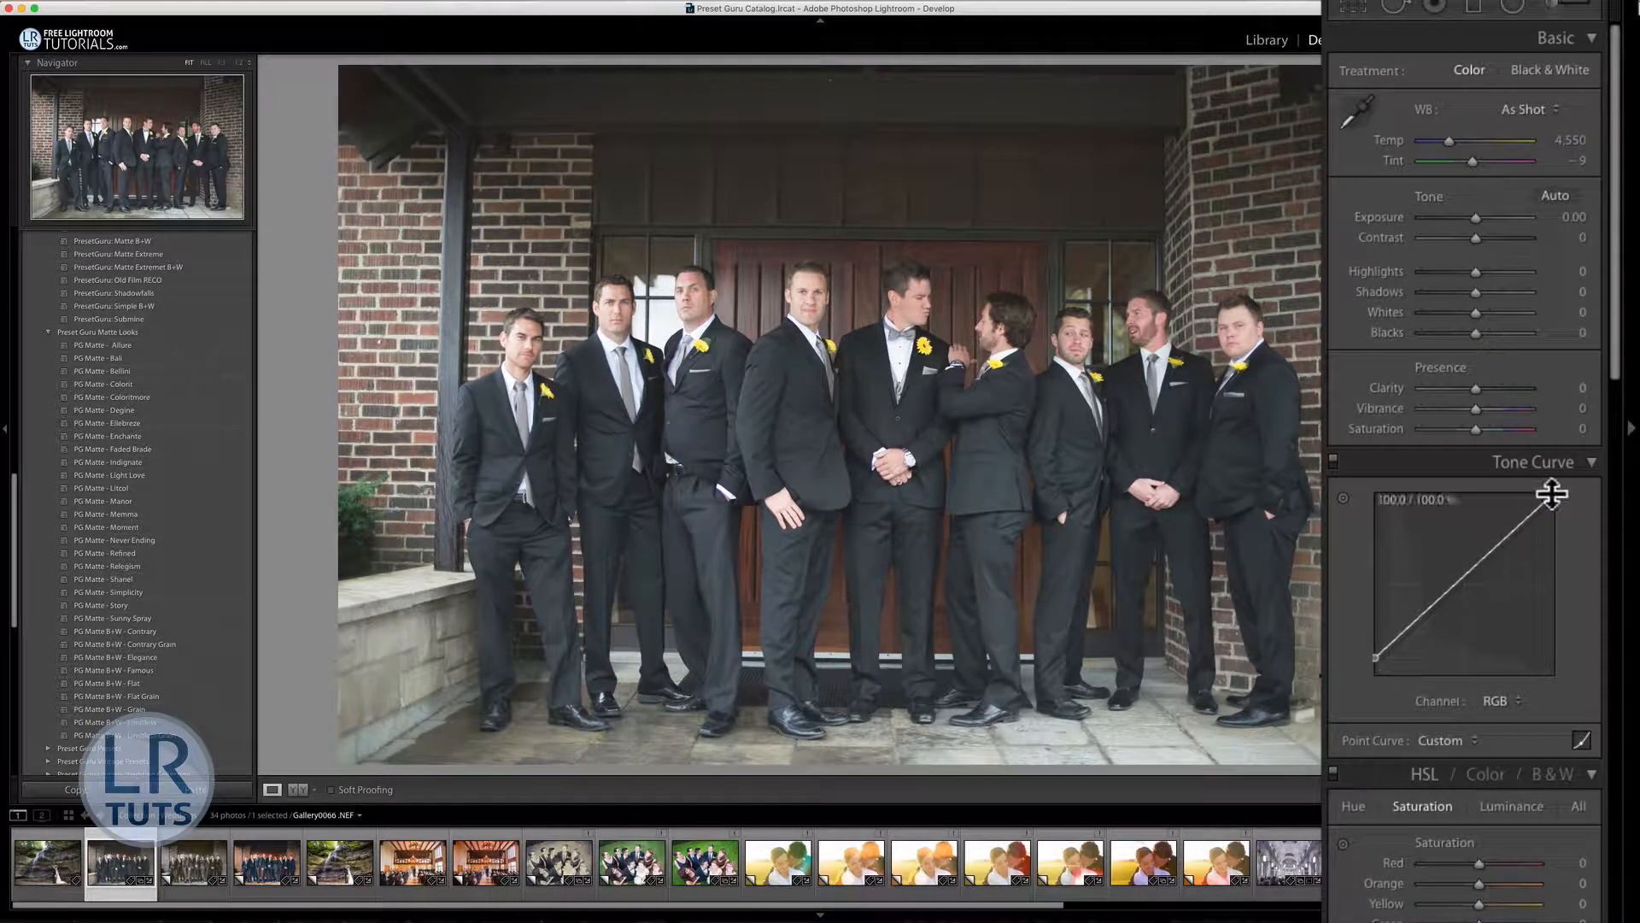
drag(1553, 493, 1551, 522)
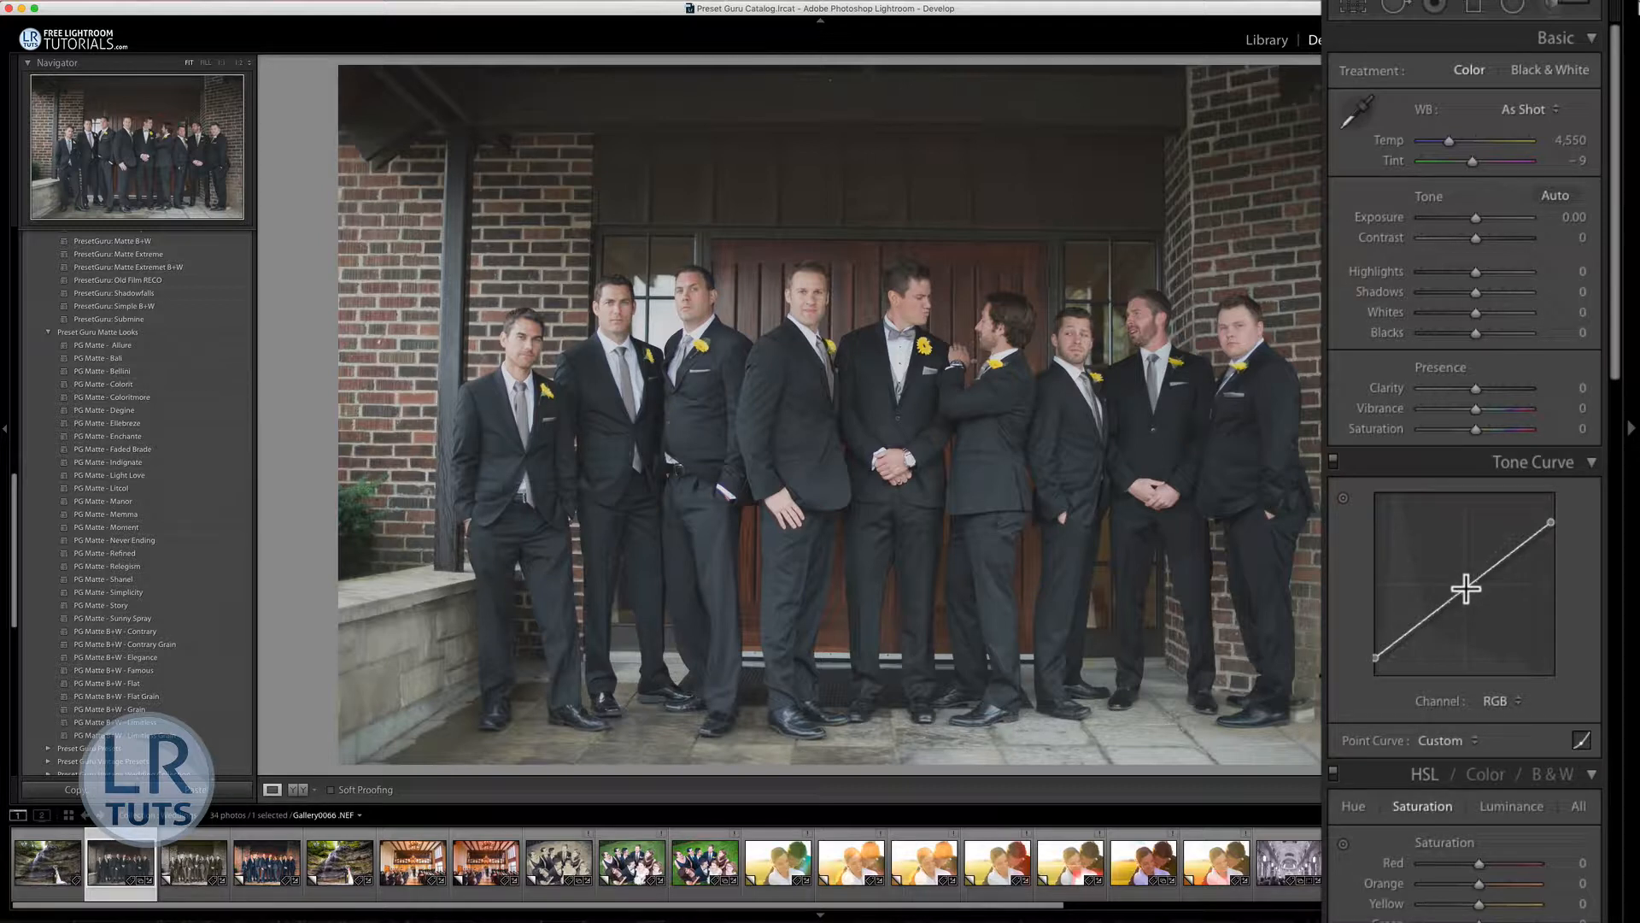
click(1465, 589)
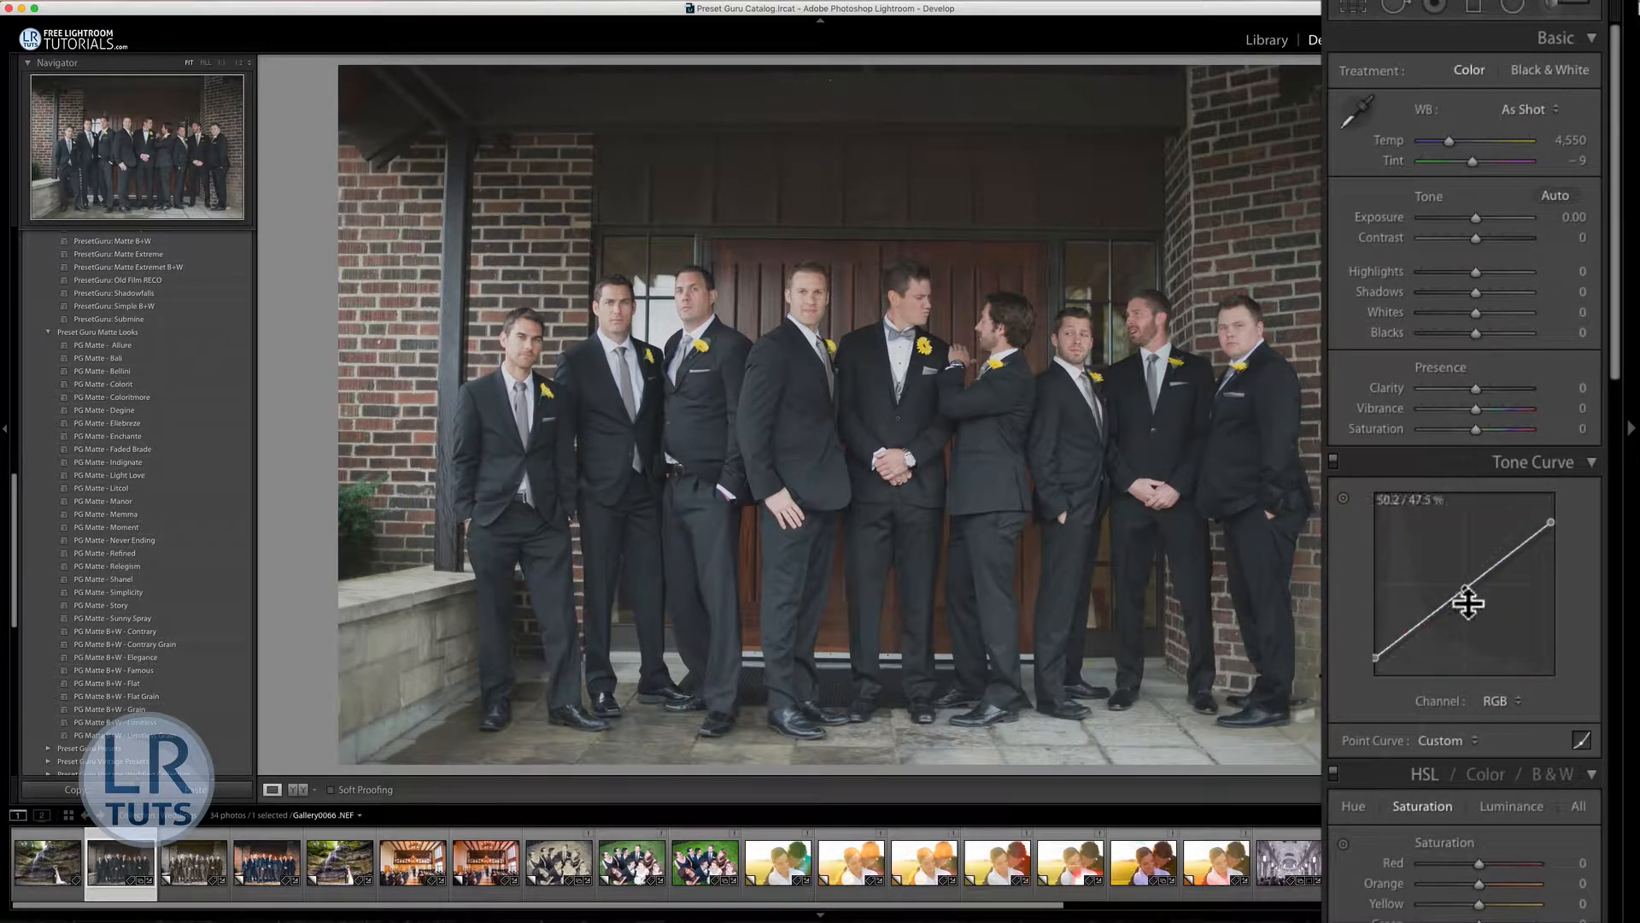
drag(1464, 588, 1466, 593)
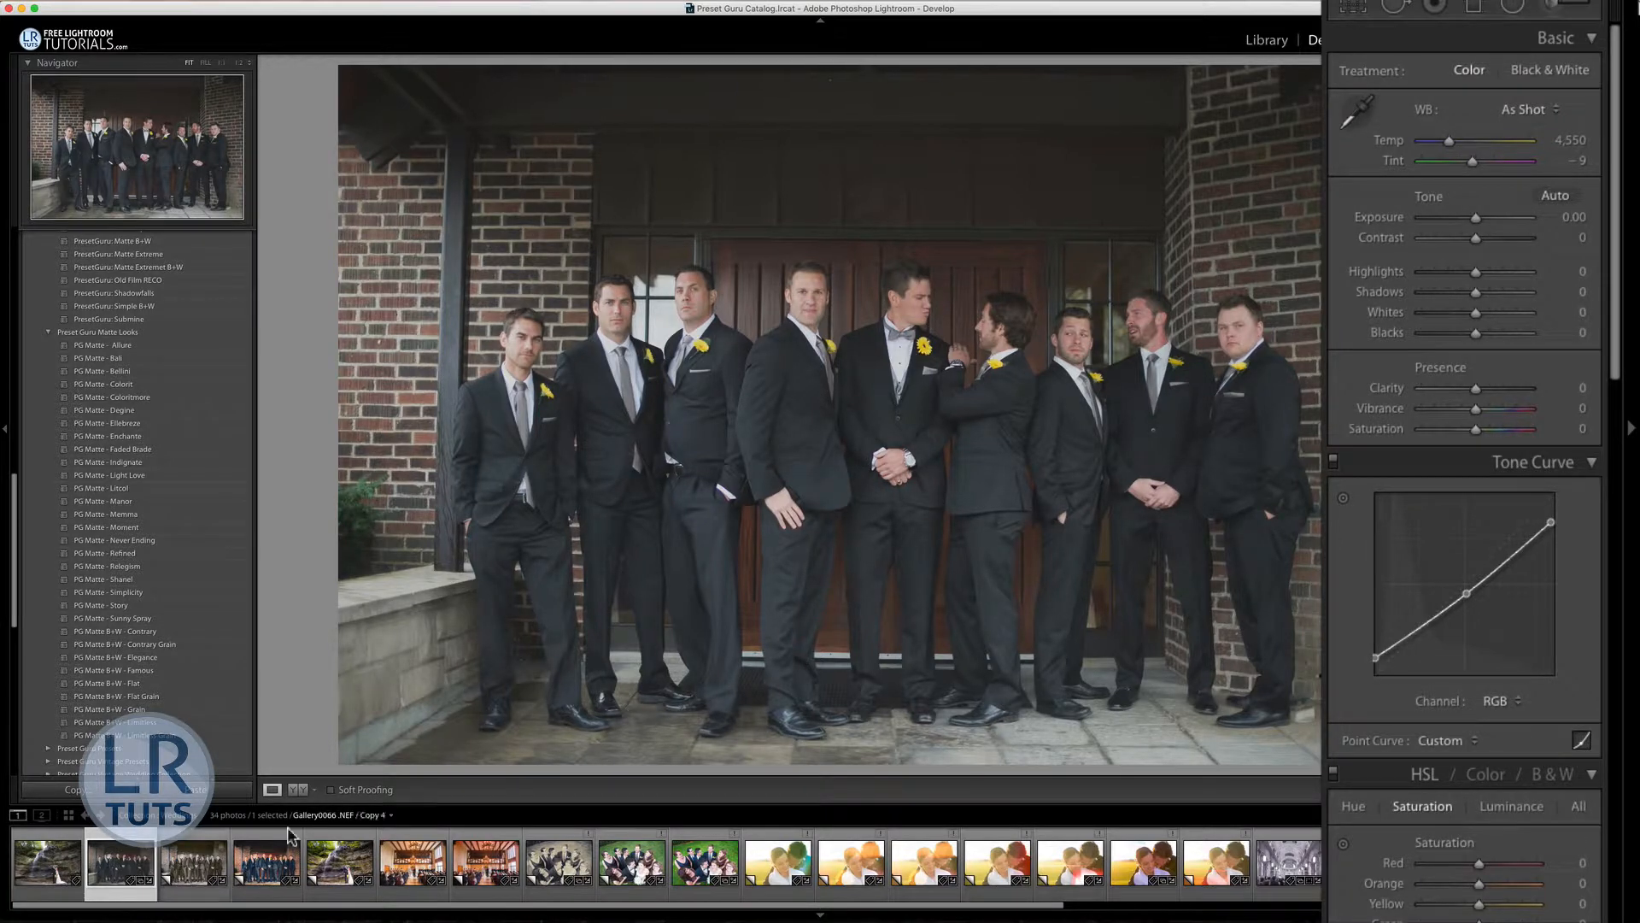
click(298, 789)
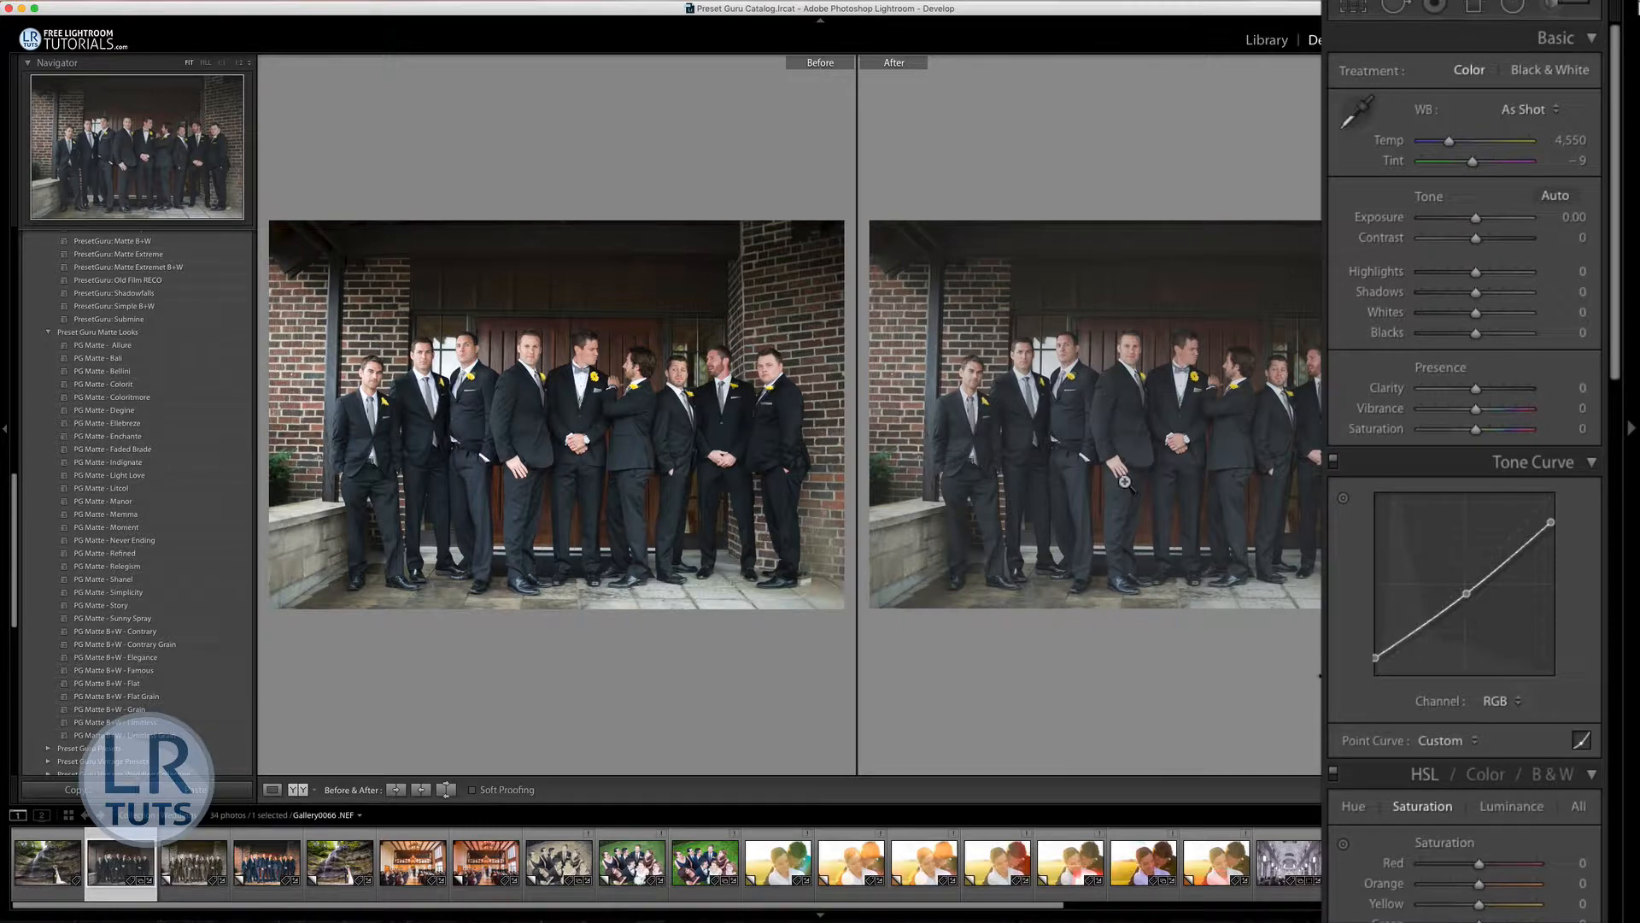
click(271, 790)
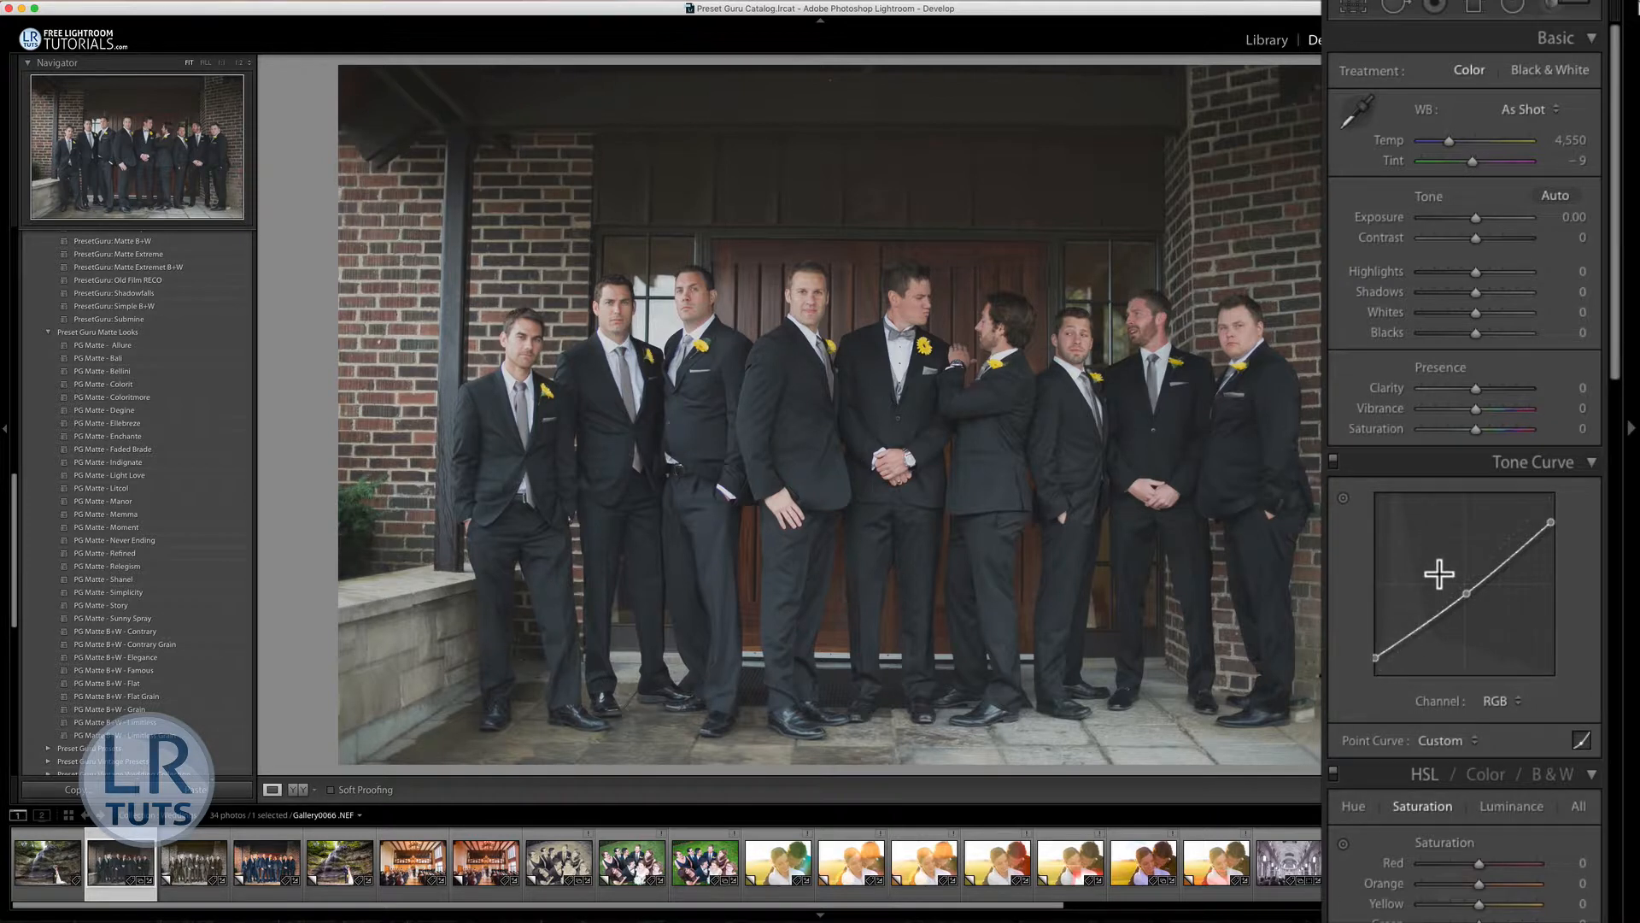
Convert the photo to Black & White, set Clarity to +31 and apply automatic tone adjustments.
click(1557, 72)
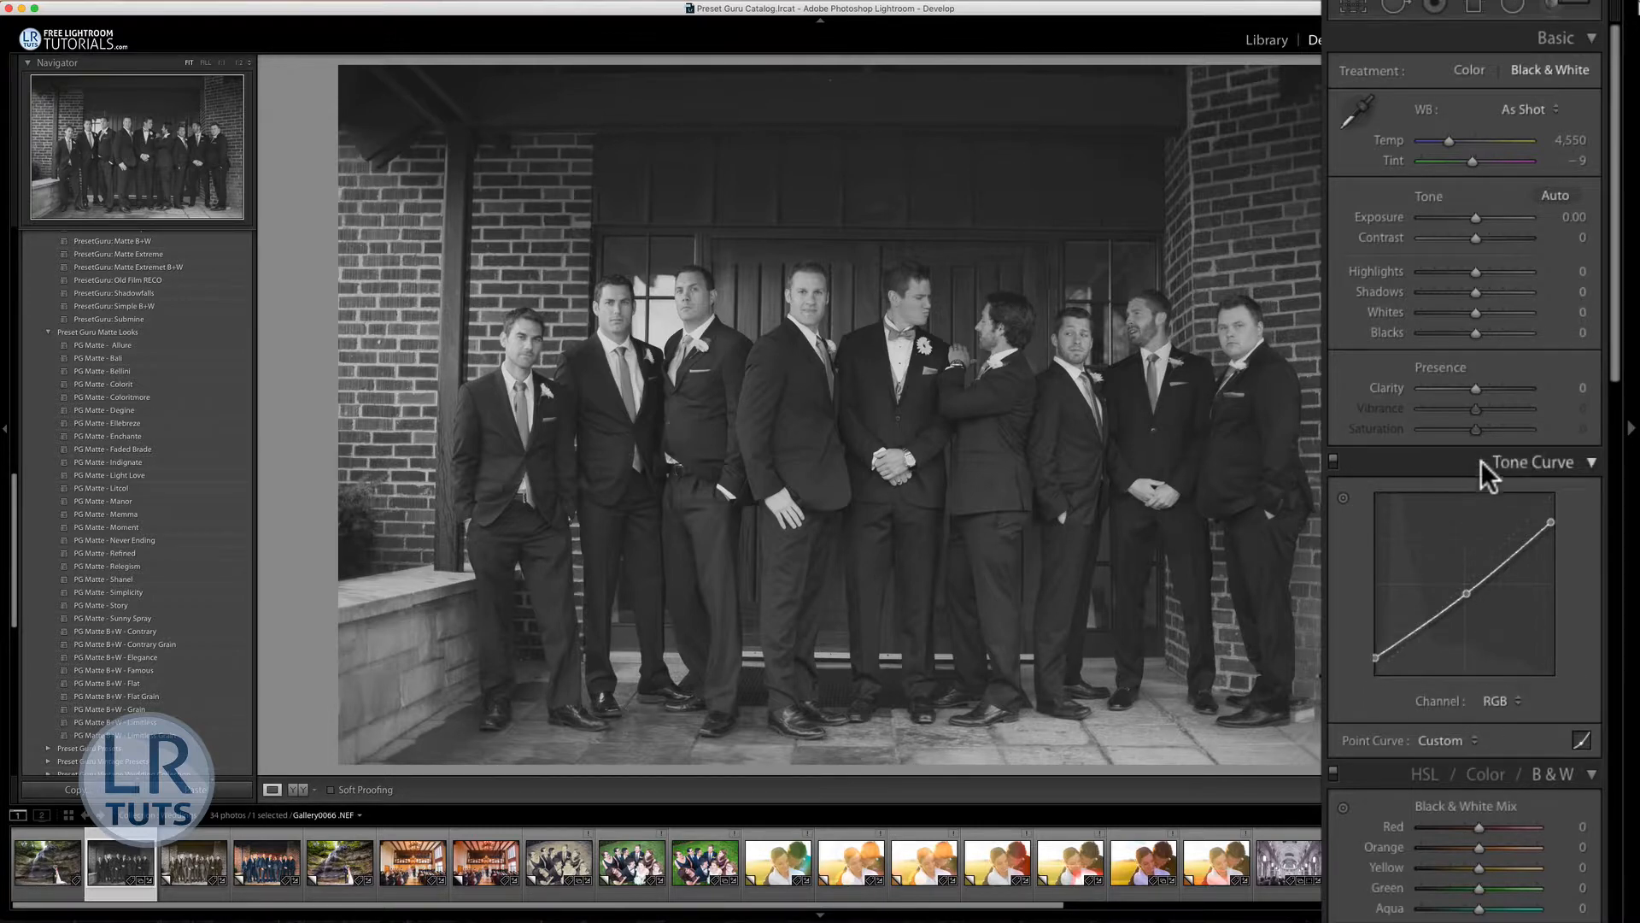
drag(1477, 395, 1567, 410)
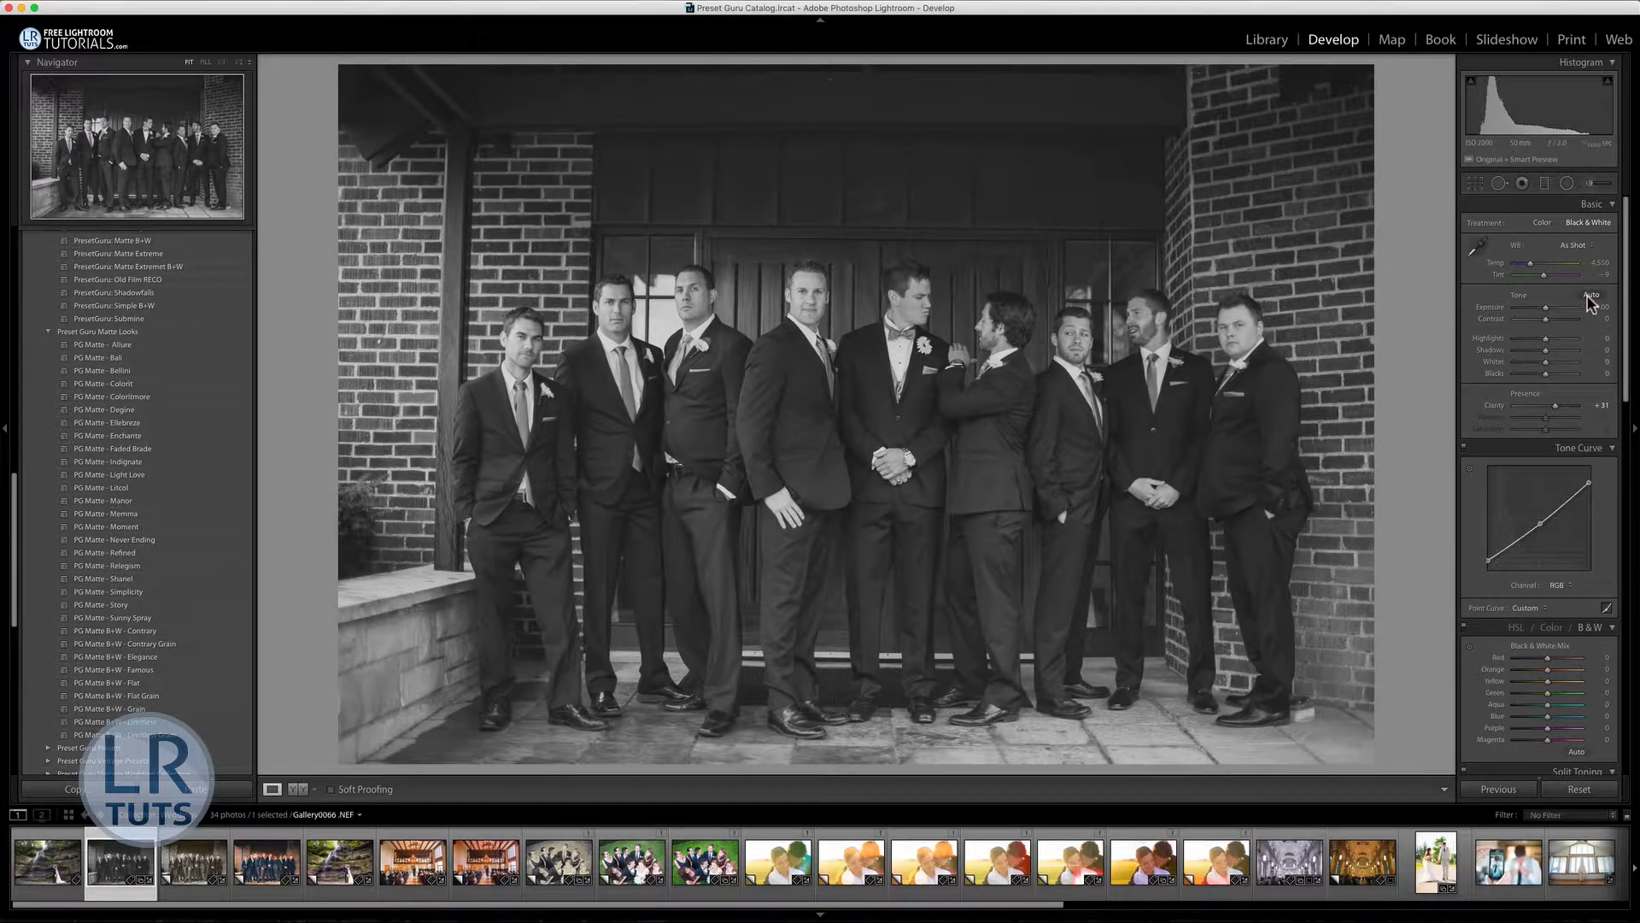
click(1591, 296)
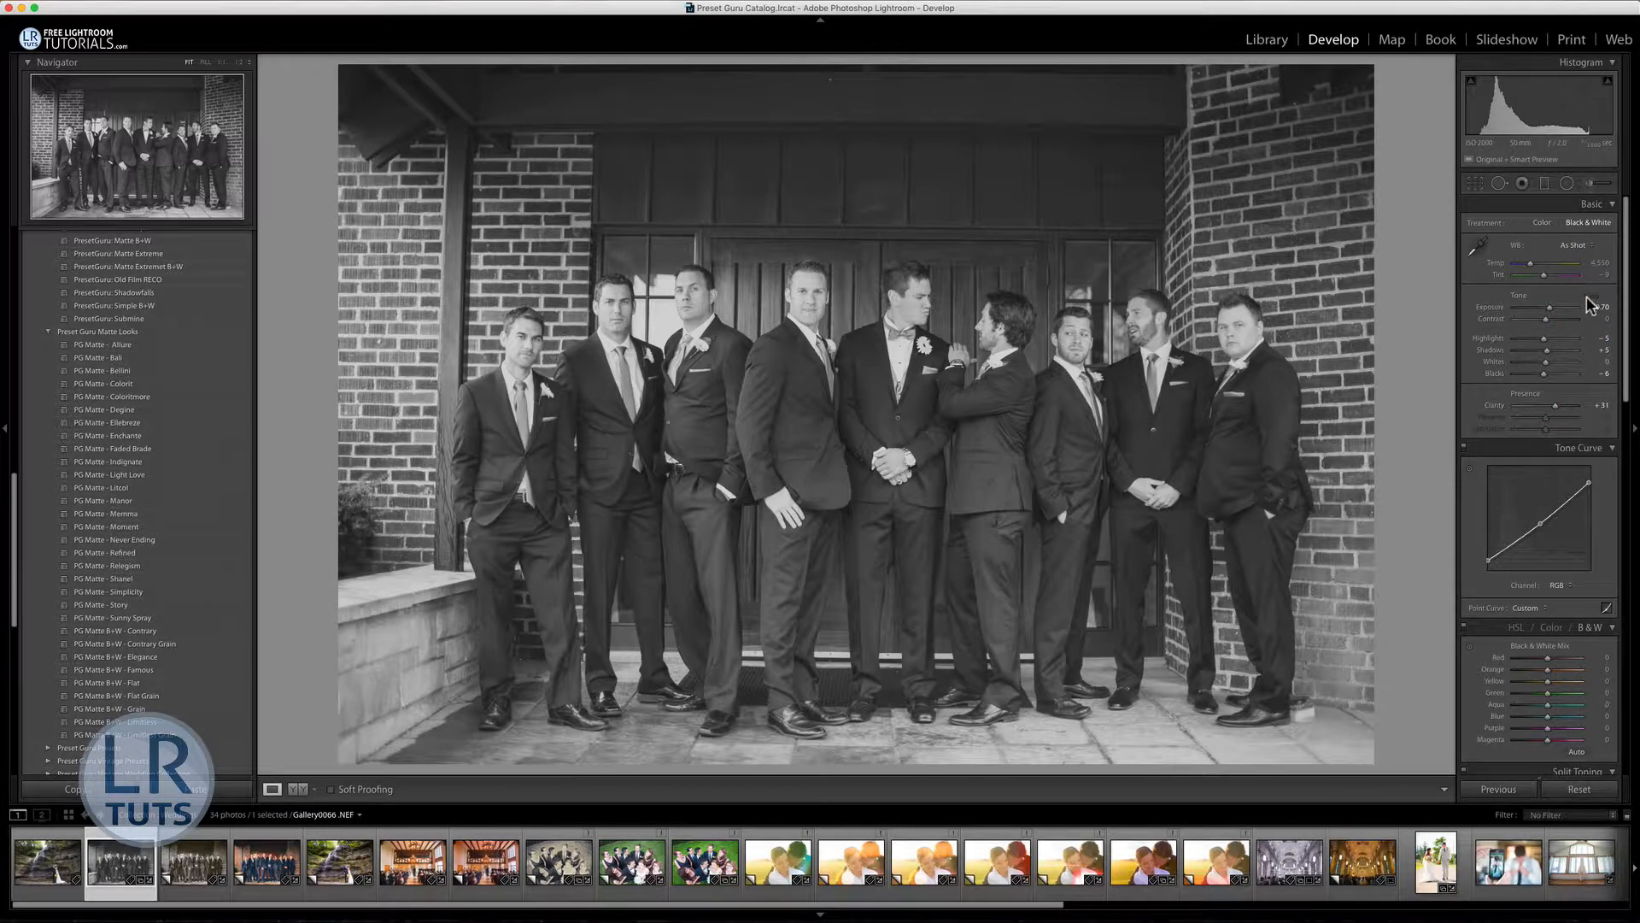
Tint the split-toning highlights yellow with hue 54 and saturation 51.
scroll(1517, 679, down, 4)
scroll(1504, 665, down, 4)
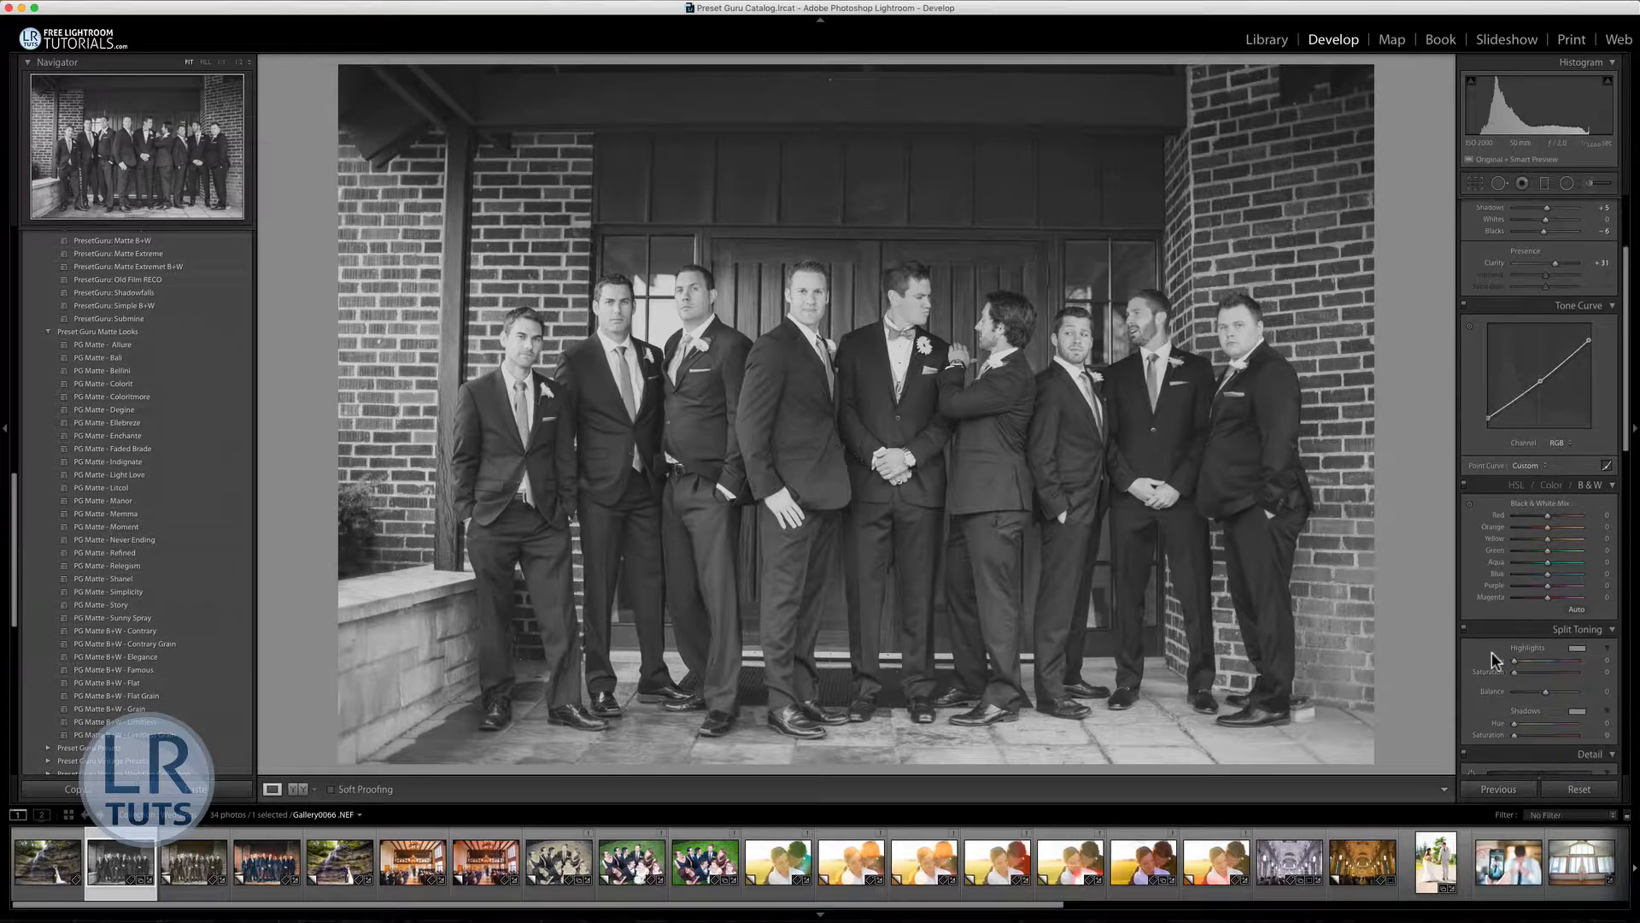
scroll(1492, 654, down, 2)
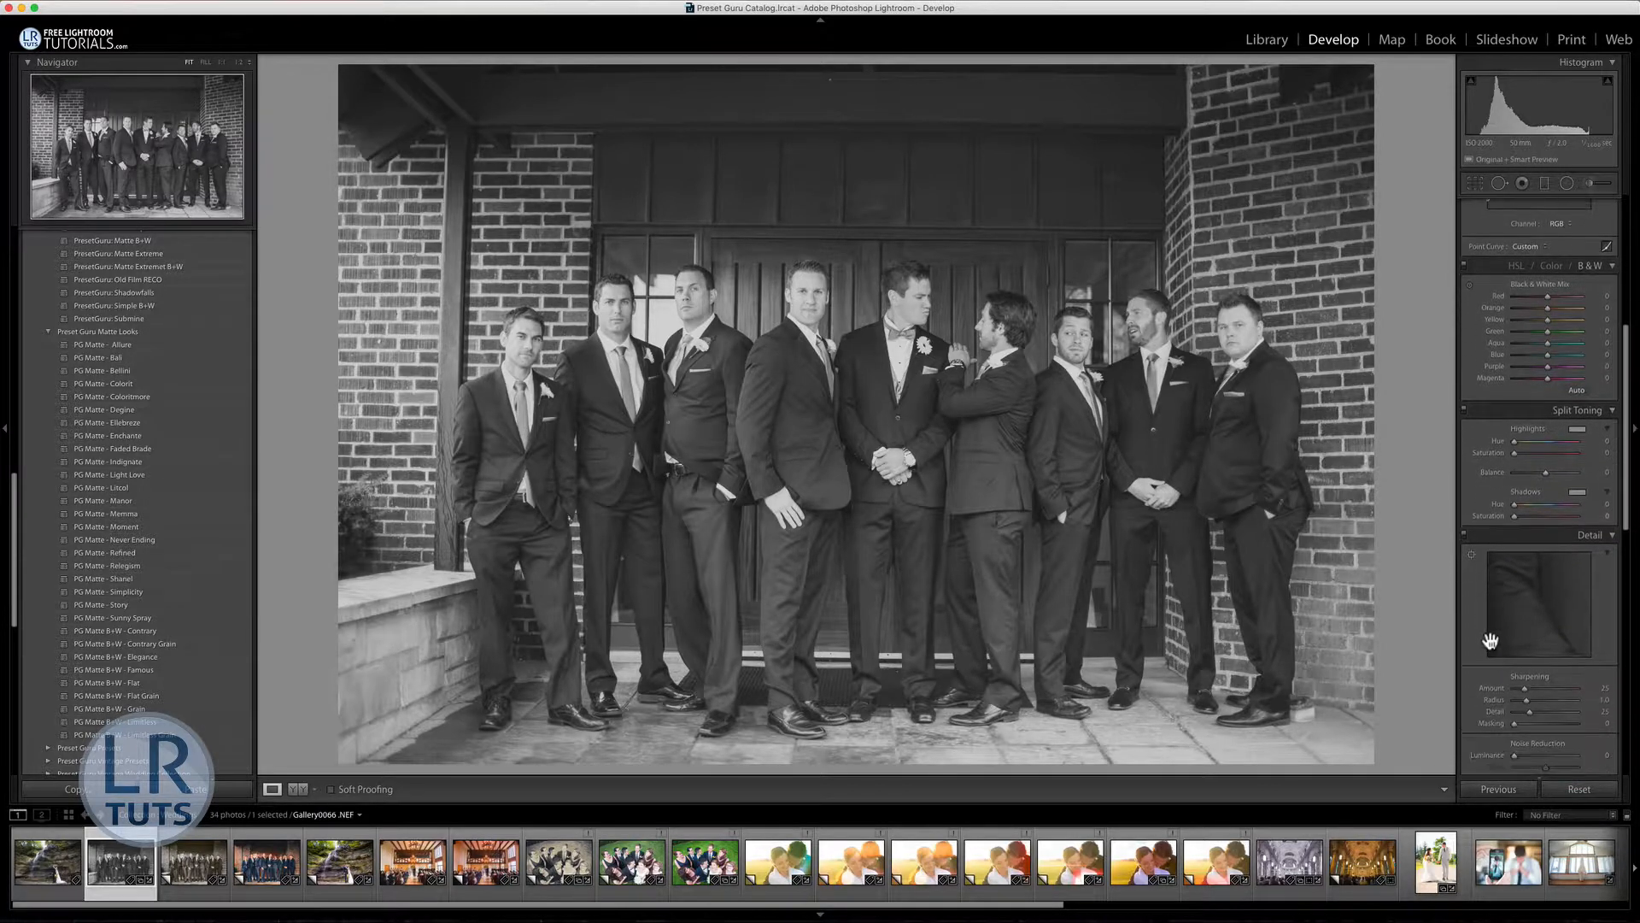
click(1577, 433)
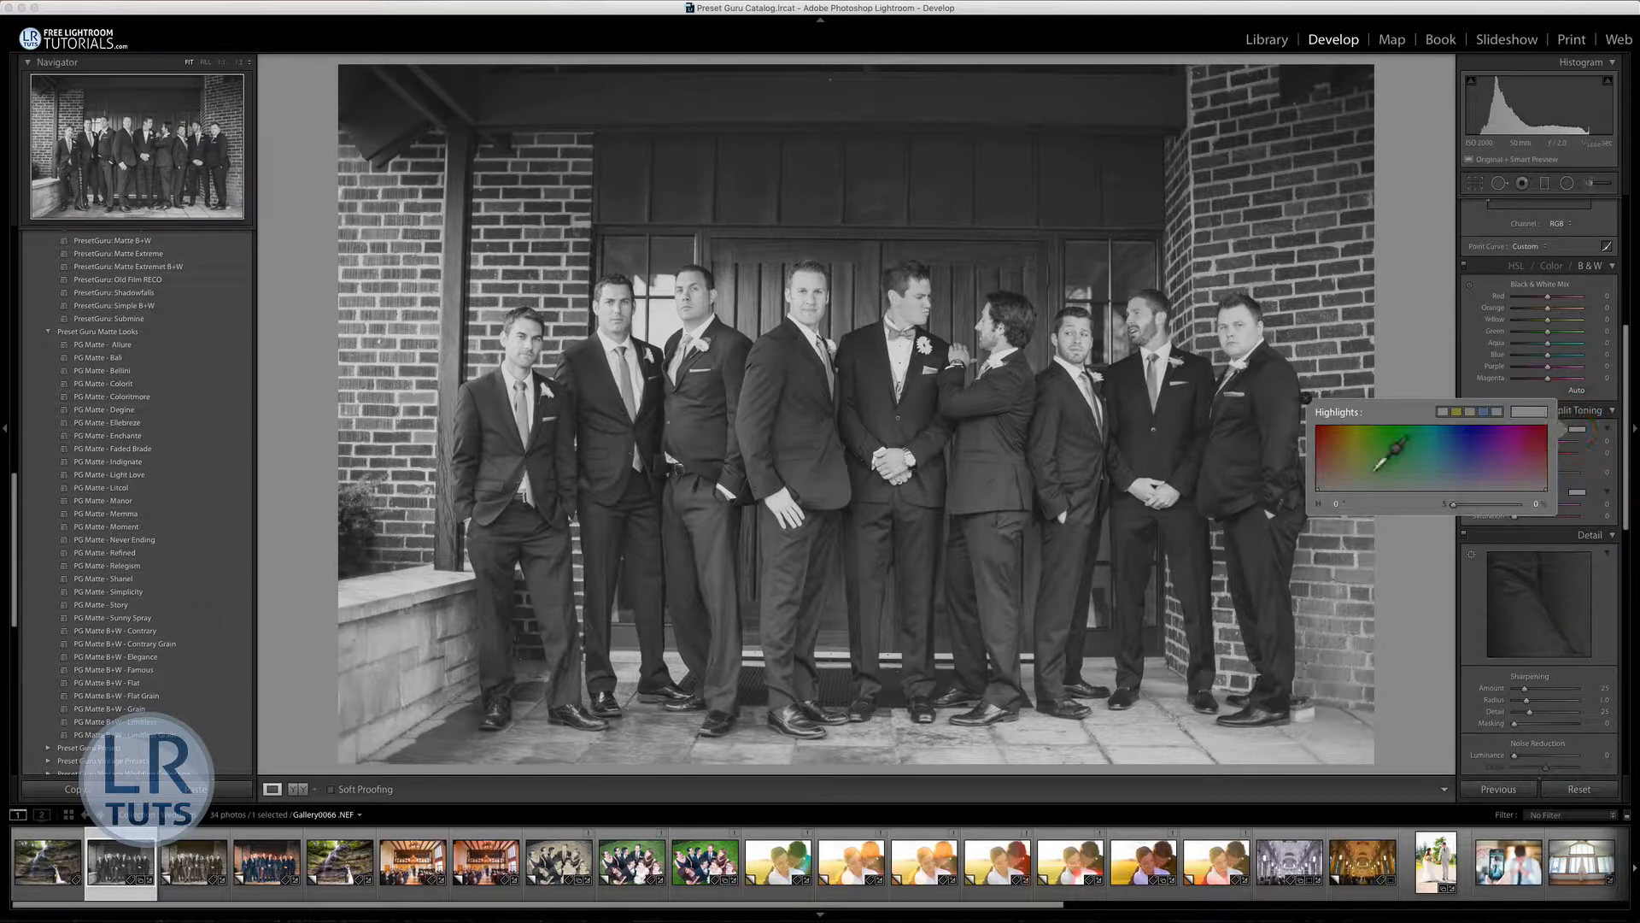
drag(1388, 451, 1351, 457)
click(1306, 398)
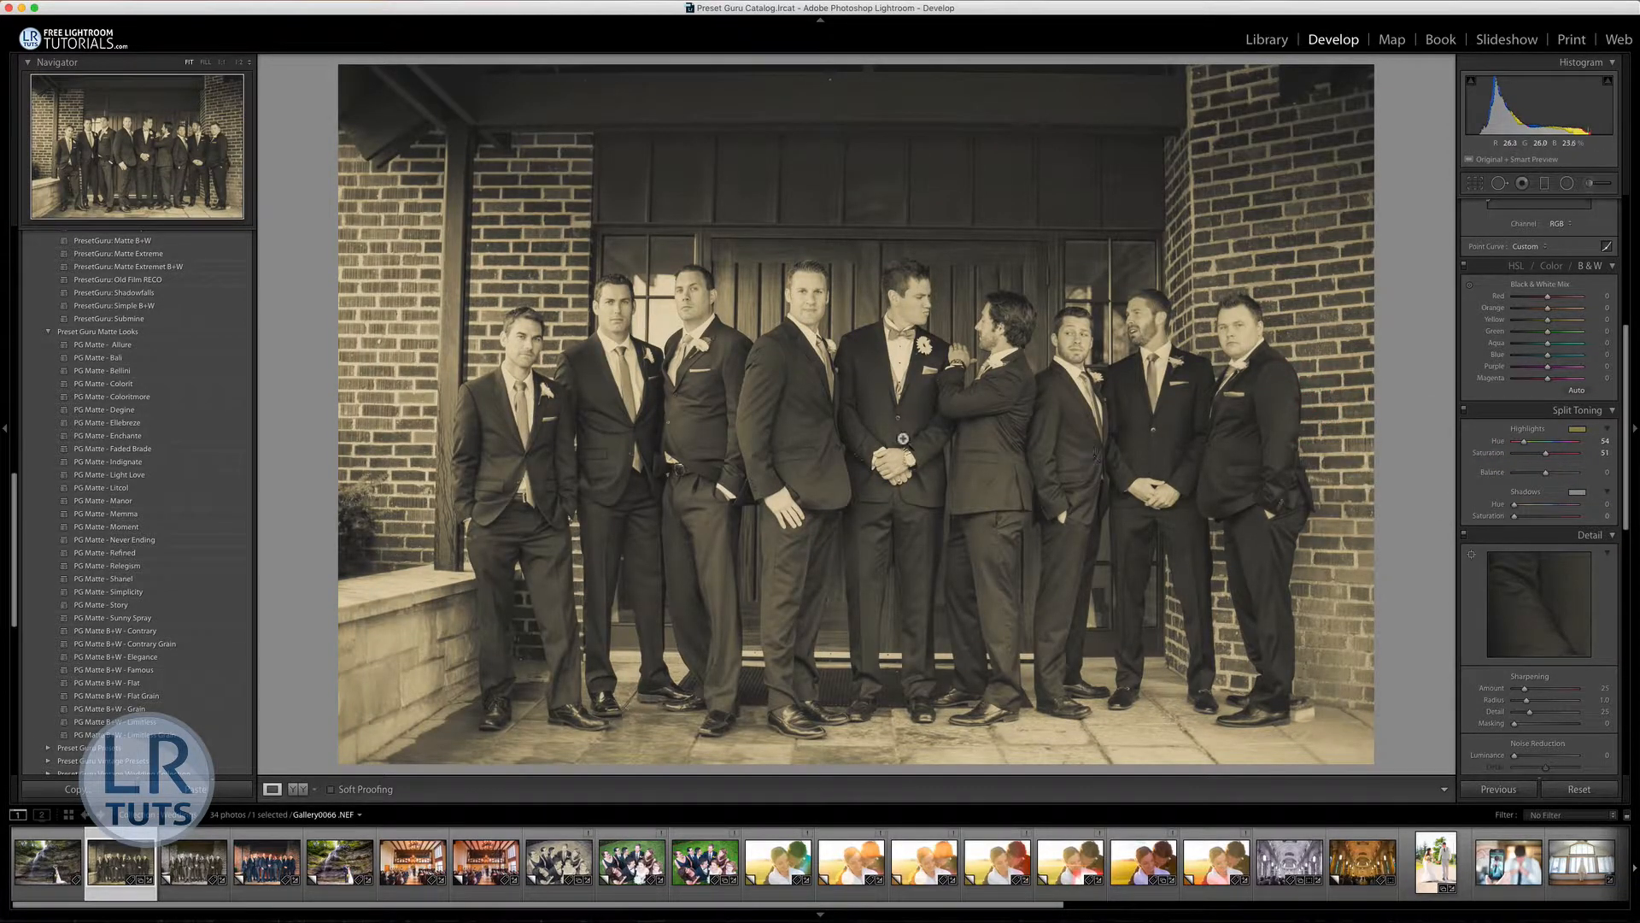
Tint the split-toning shadows blue with hue 225 and saturation 39.
click(1578, 496)
click(1477, 523)
drag(1477, 523, 1481, 546)
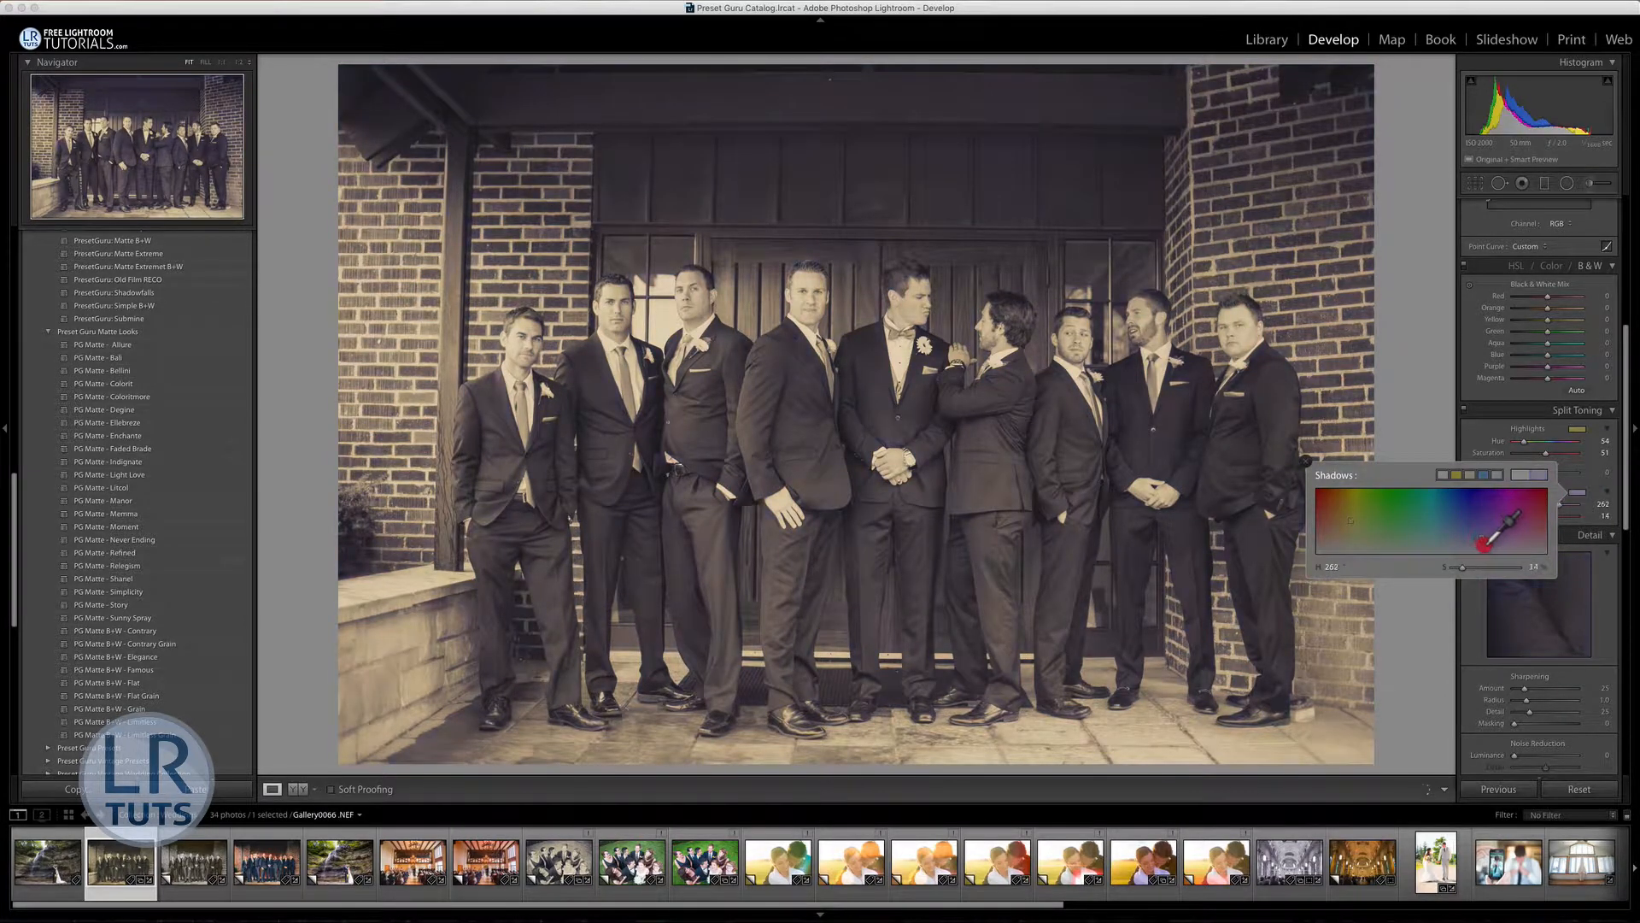
drag(1376, 518, 1460, 528)
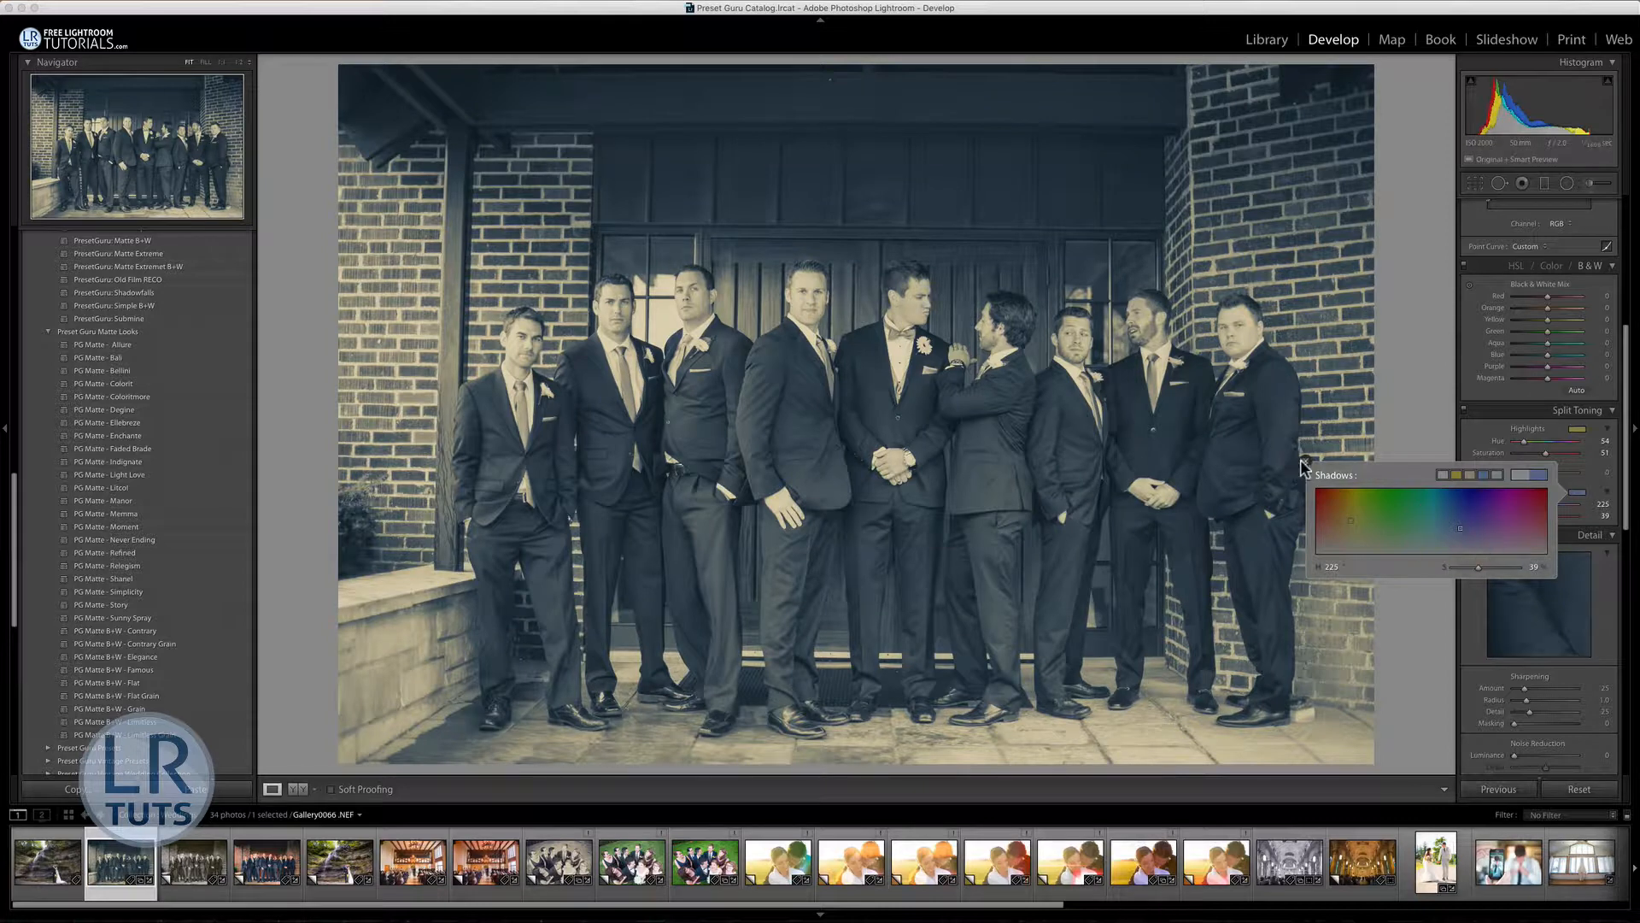
click(1306, 461)
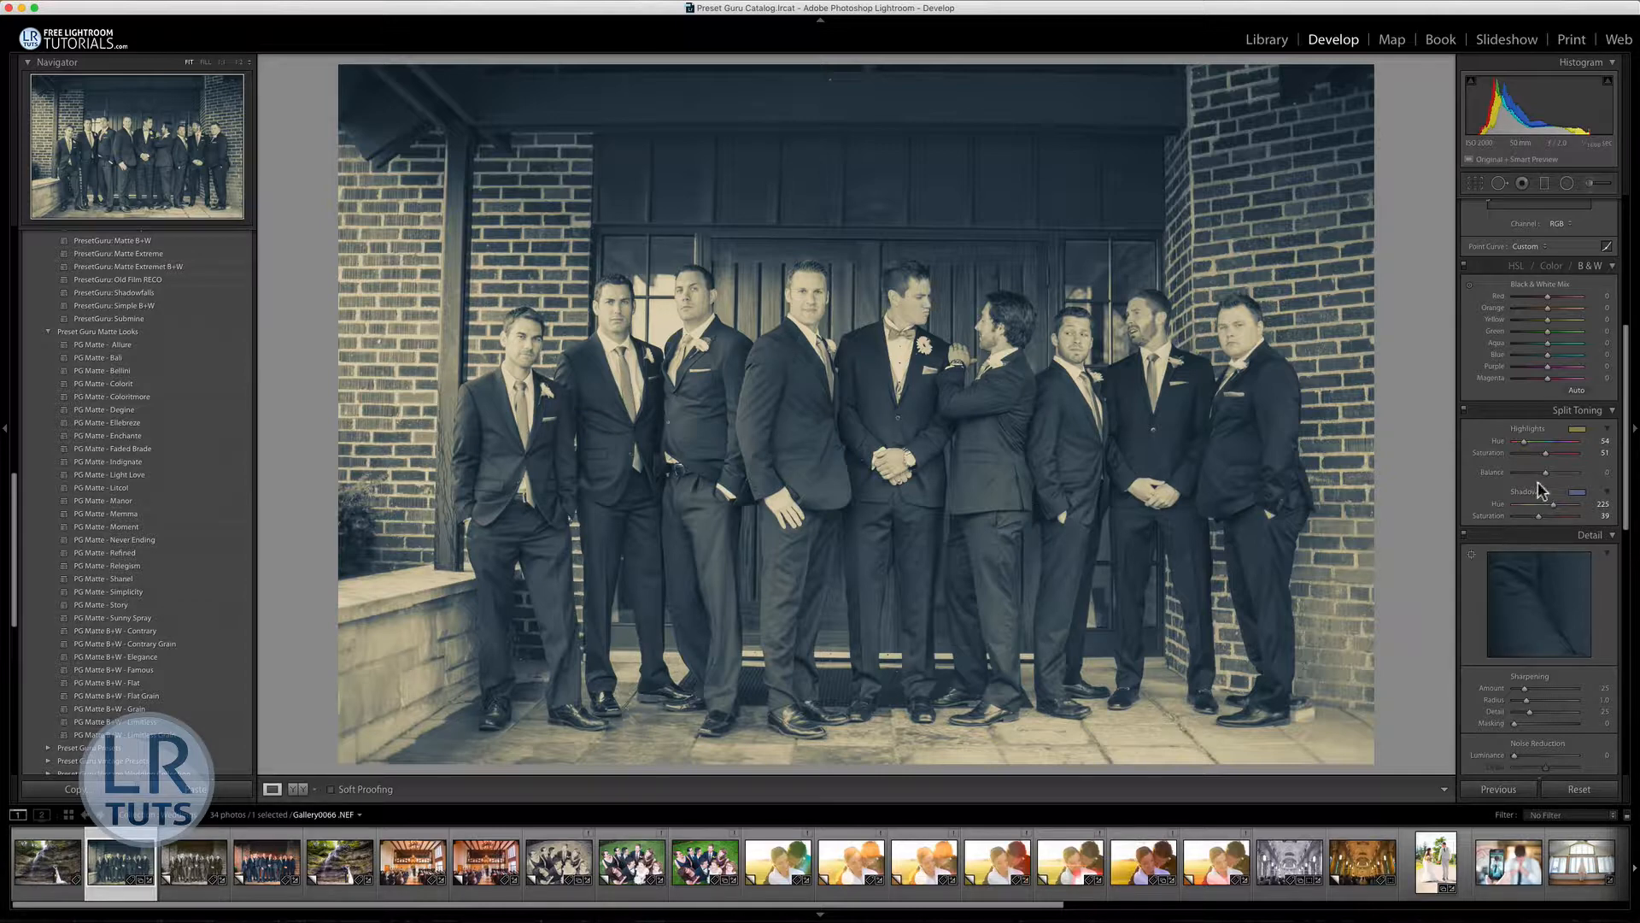
Switch off the split toning effect and look at the tone curve's region sliders before returning to the point curve.
click(1463, 410)
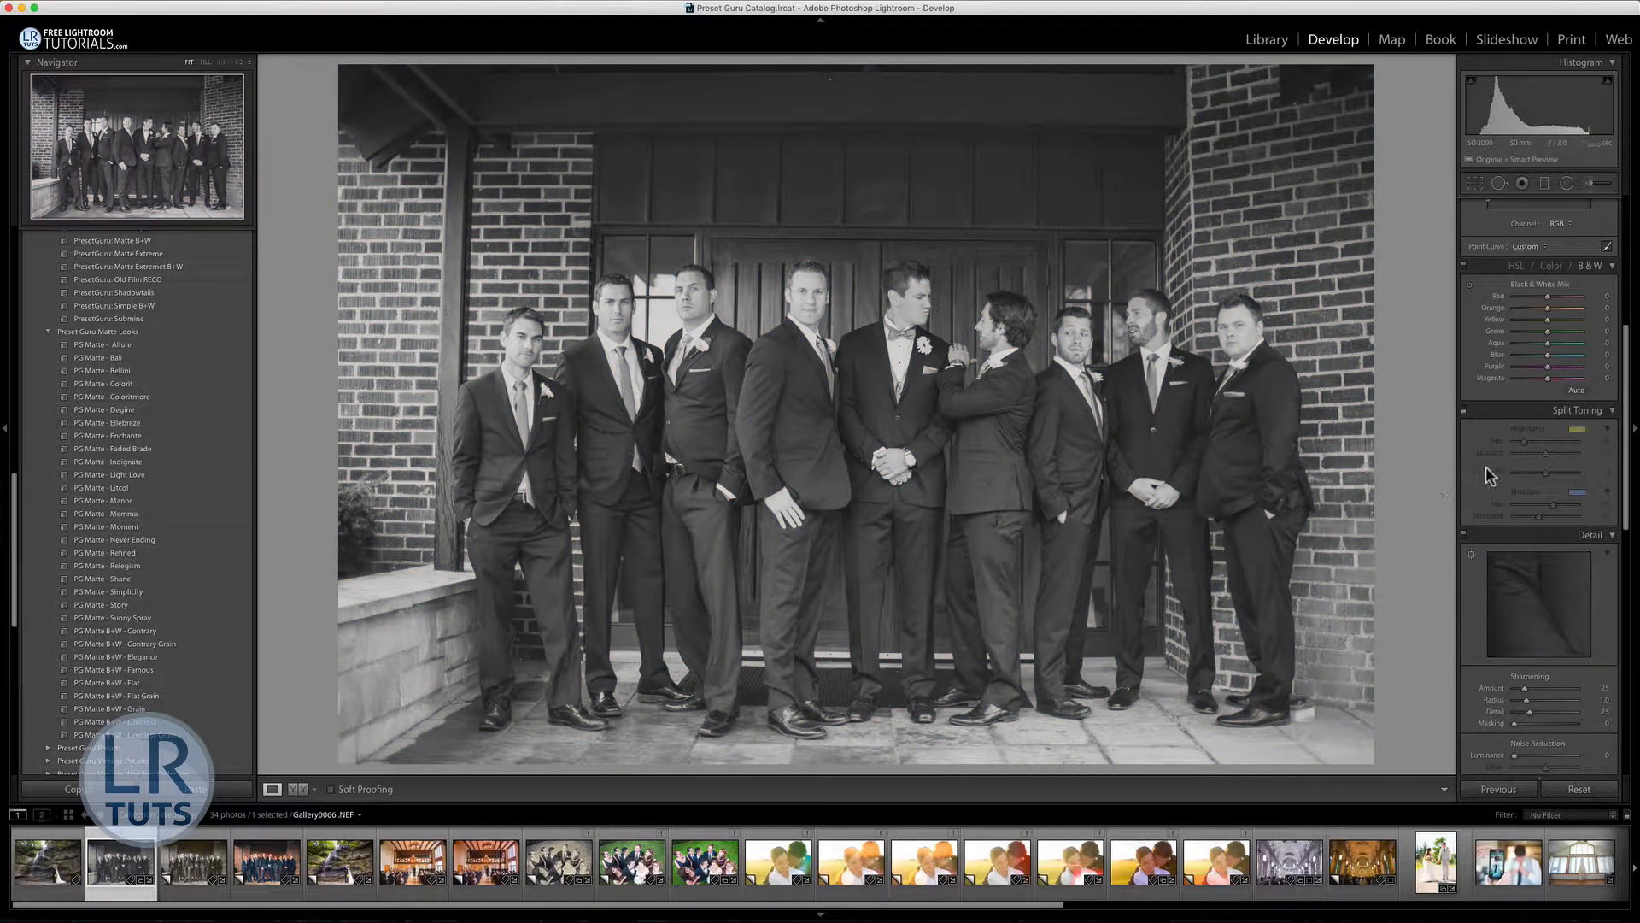
scroll(1487, 468, up, 5)
scroll(1486, 468, up, 2)
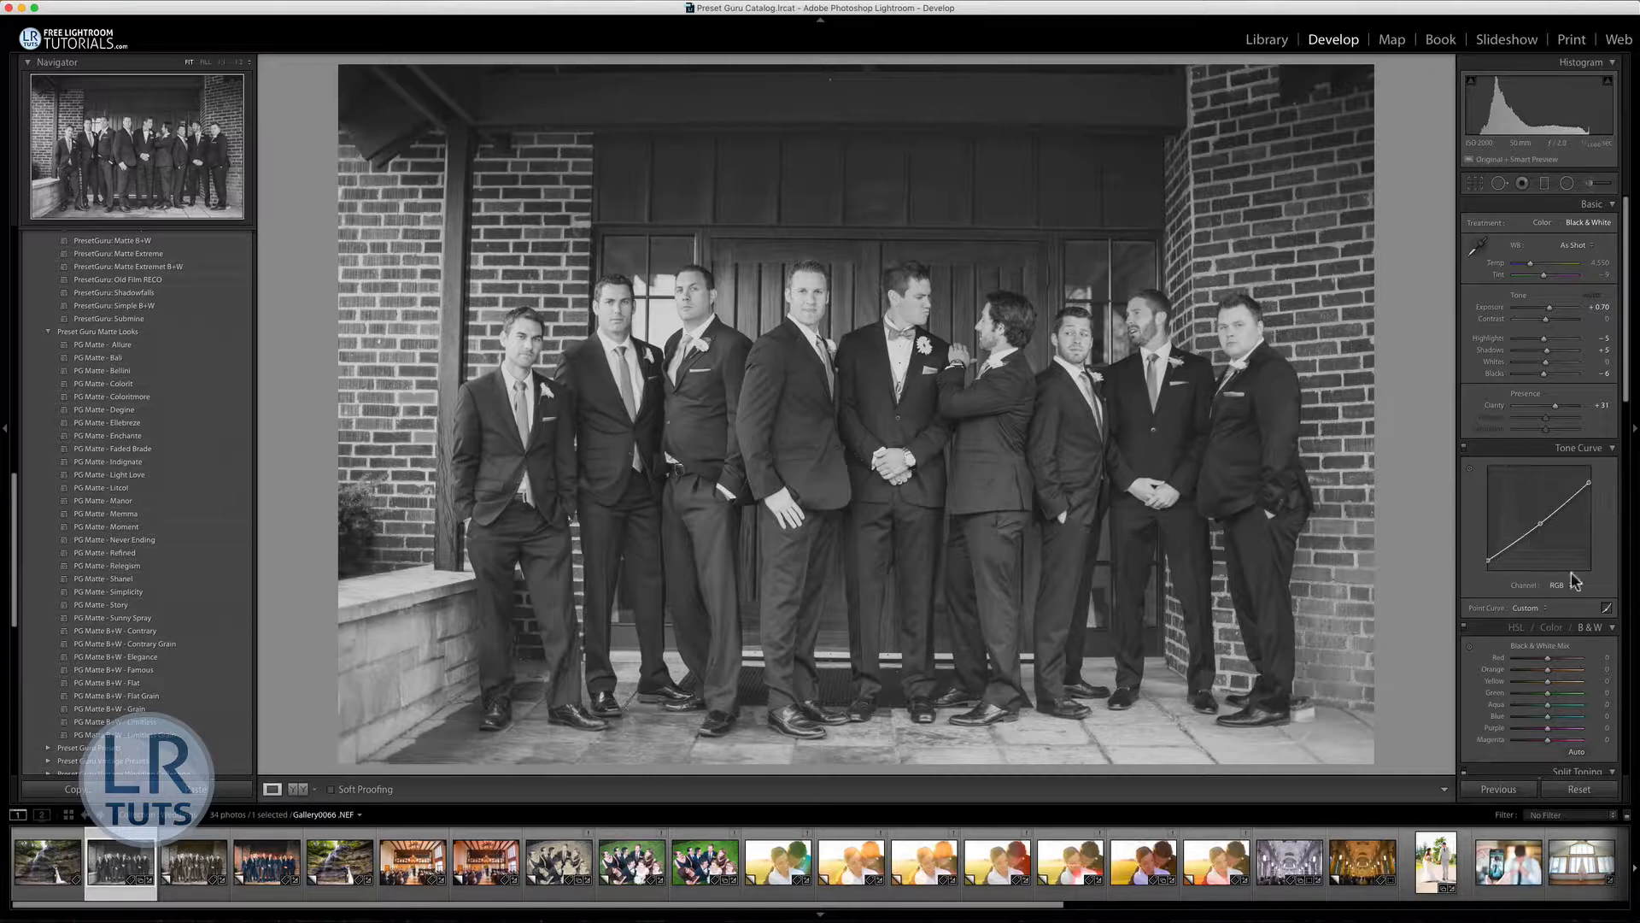
click(1605, 610)
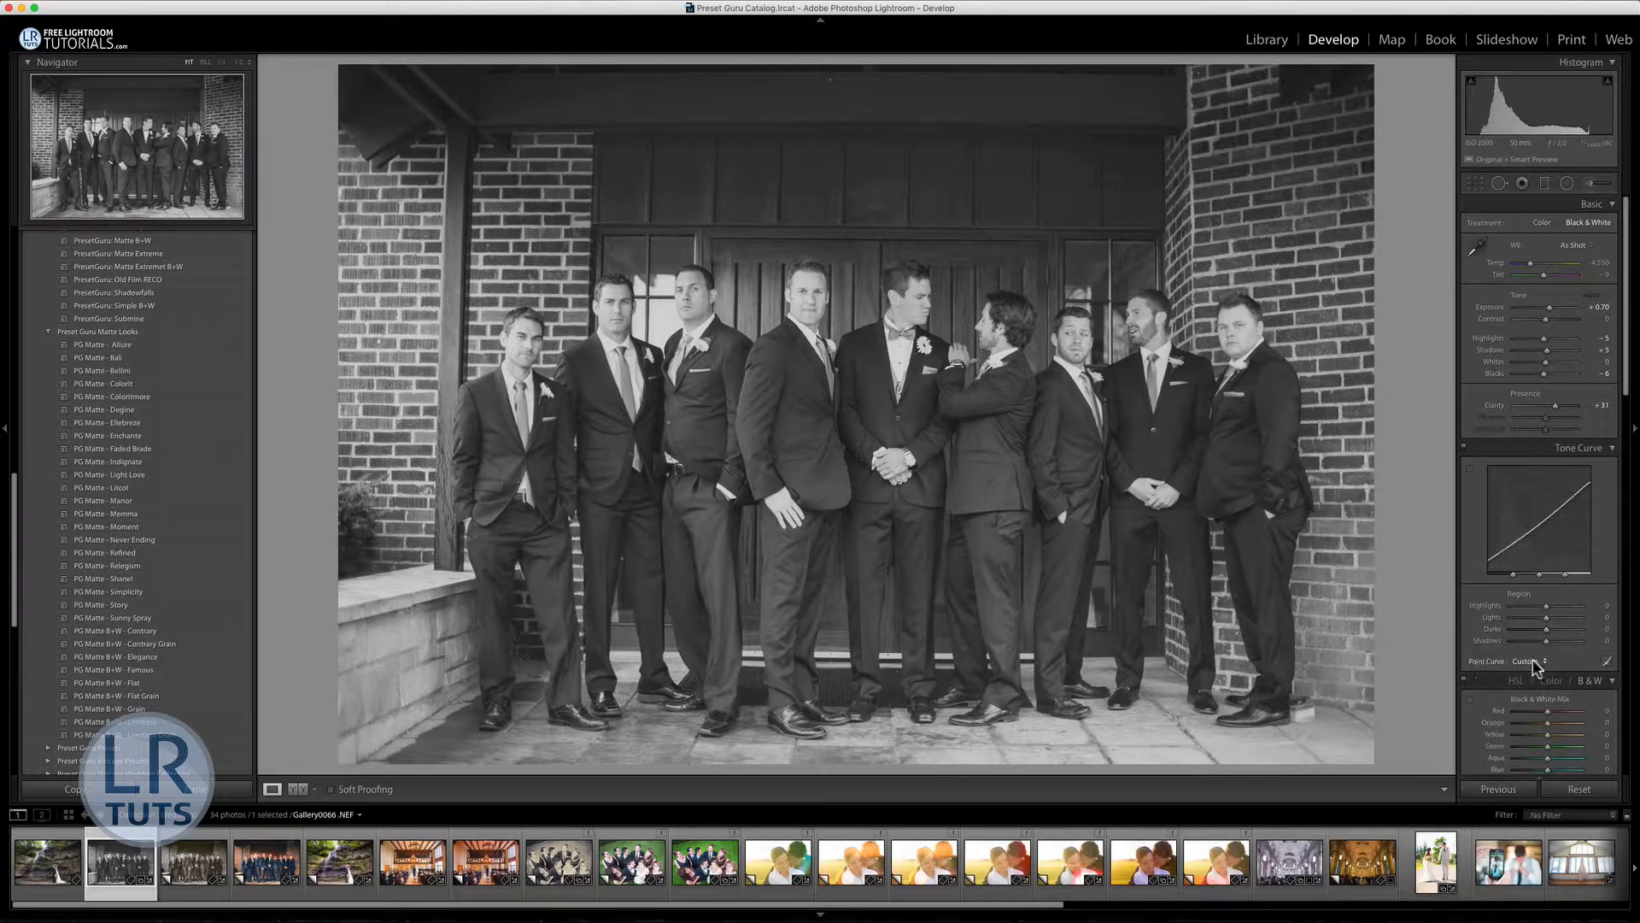
click(1605, 660)
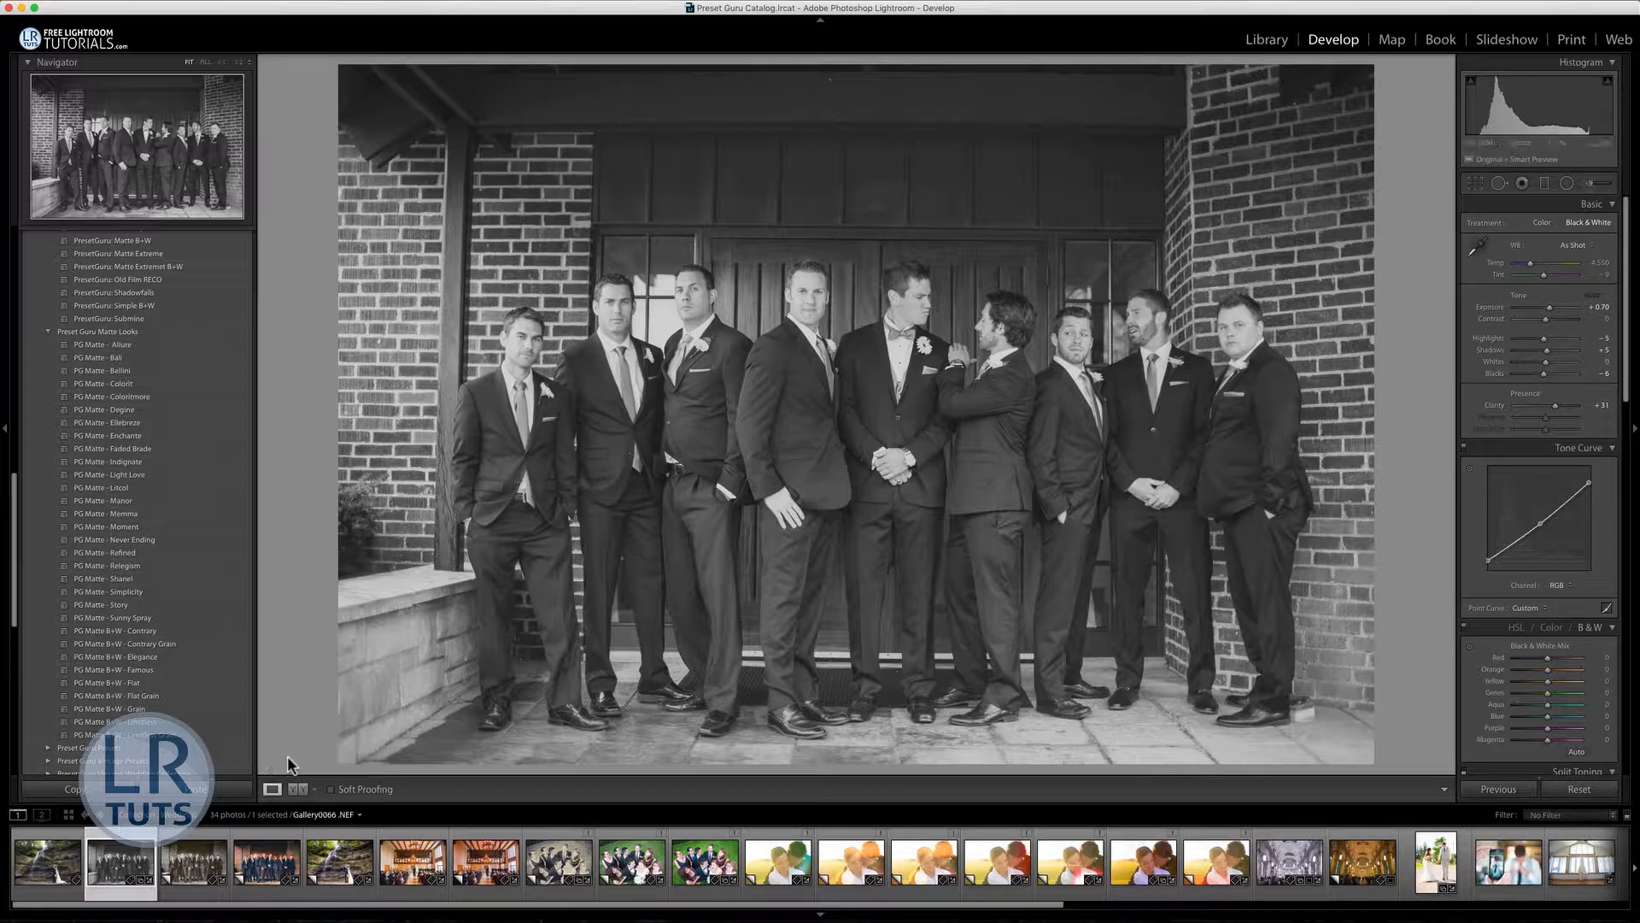
Try the PG Matte B+W - Contrary Grain preset on the Copy 4 version and settle on PG Matte B+W - Elegance.
key(super+apostrophe)
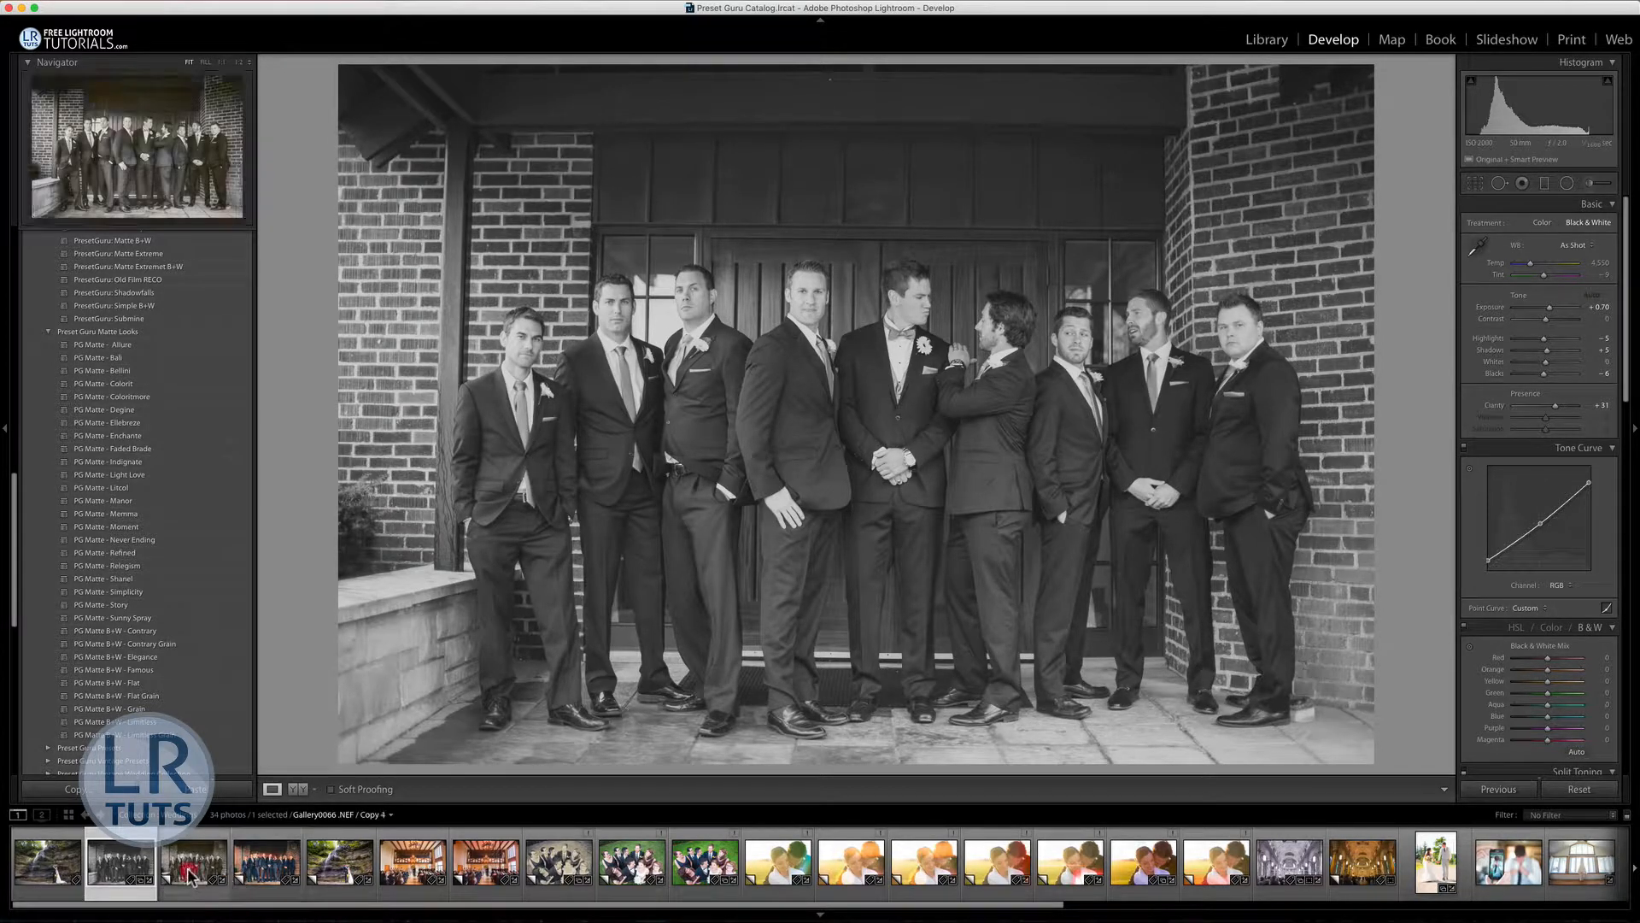
click(118, 656)
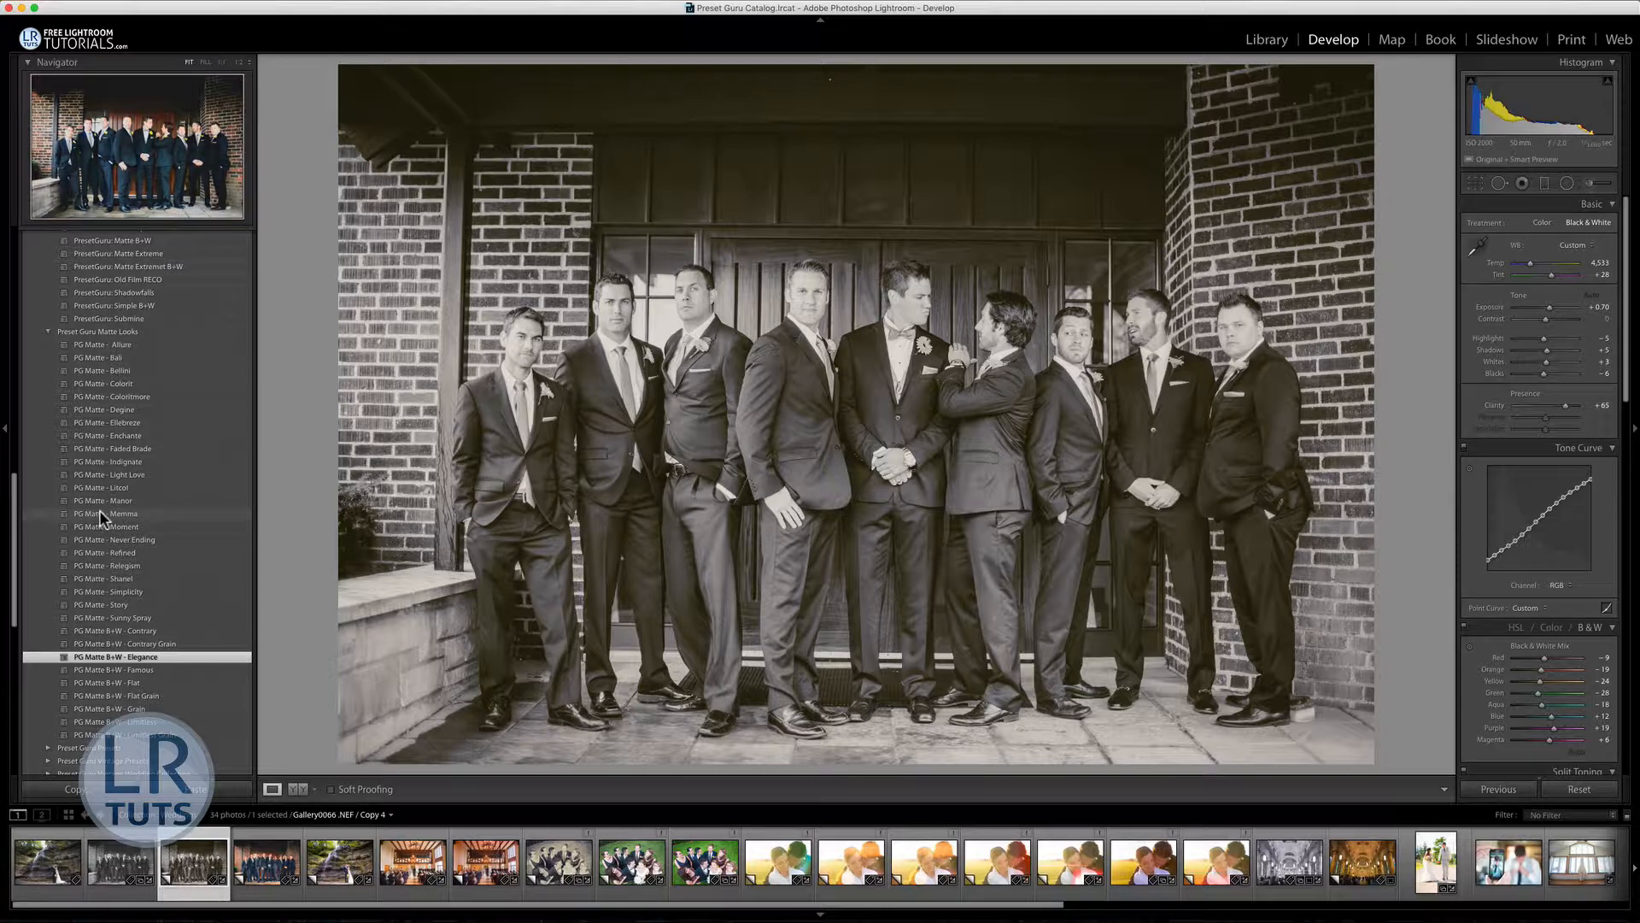
click(133, 643)
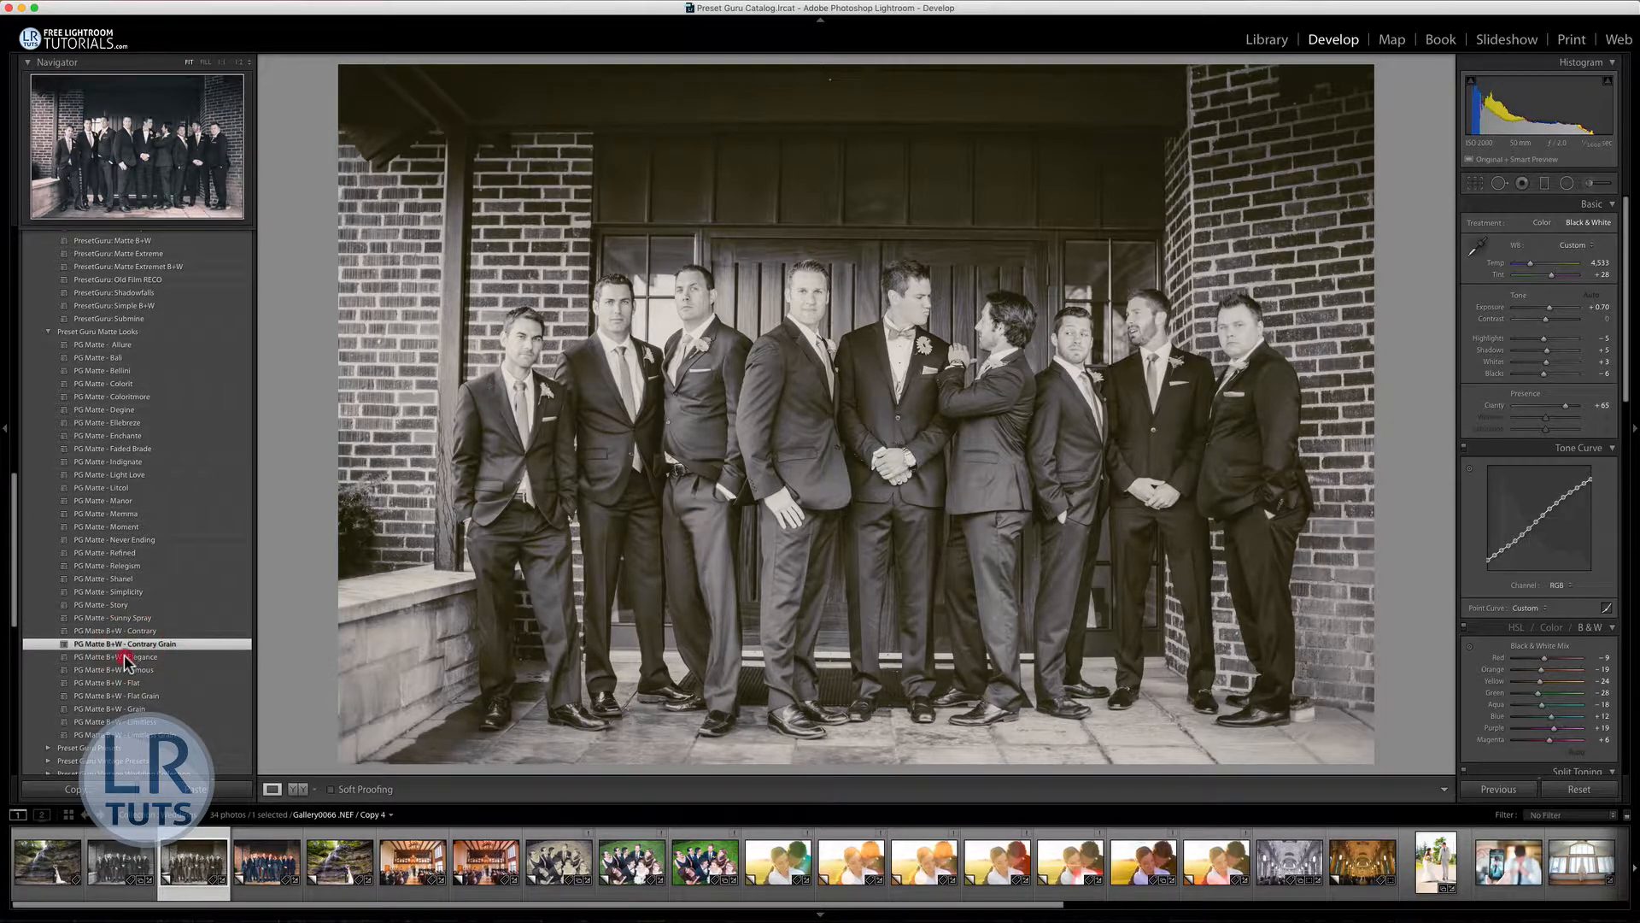
click(126, 656)
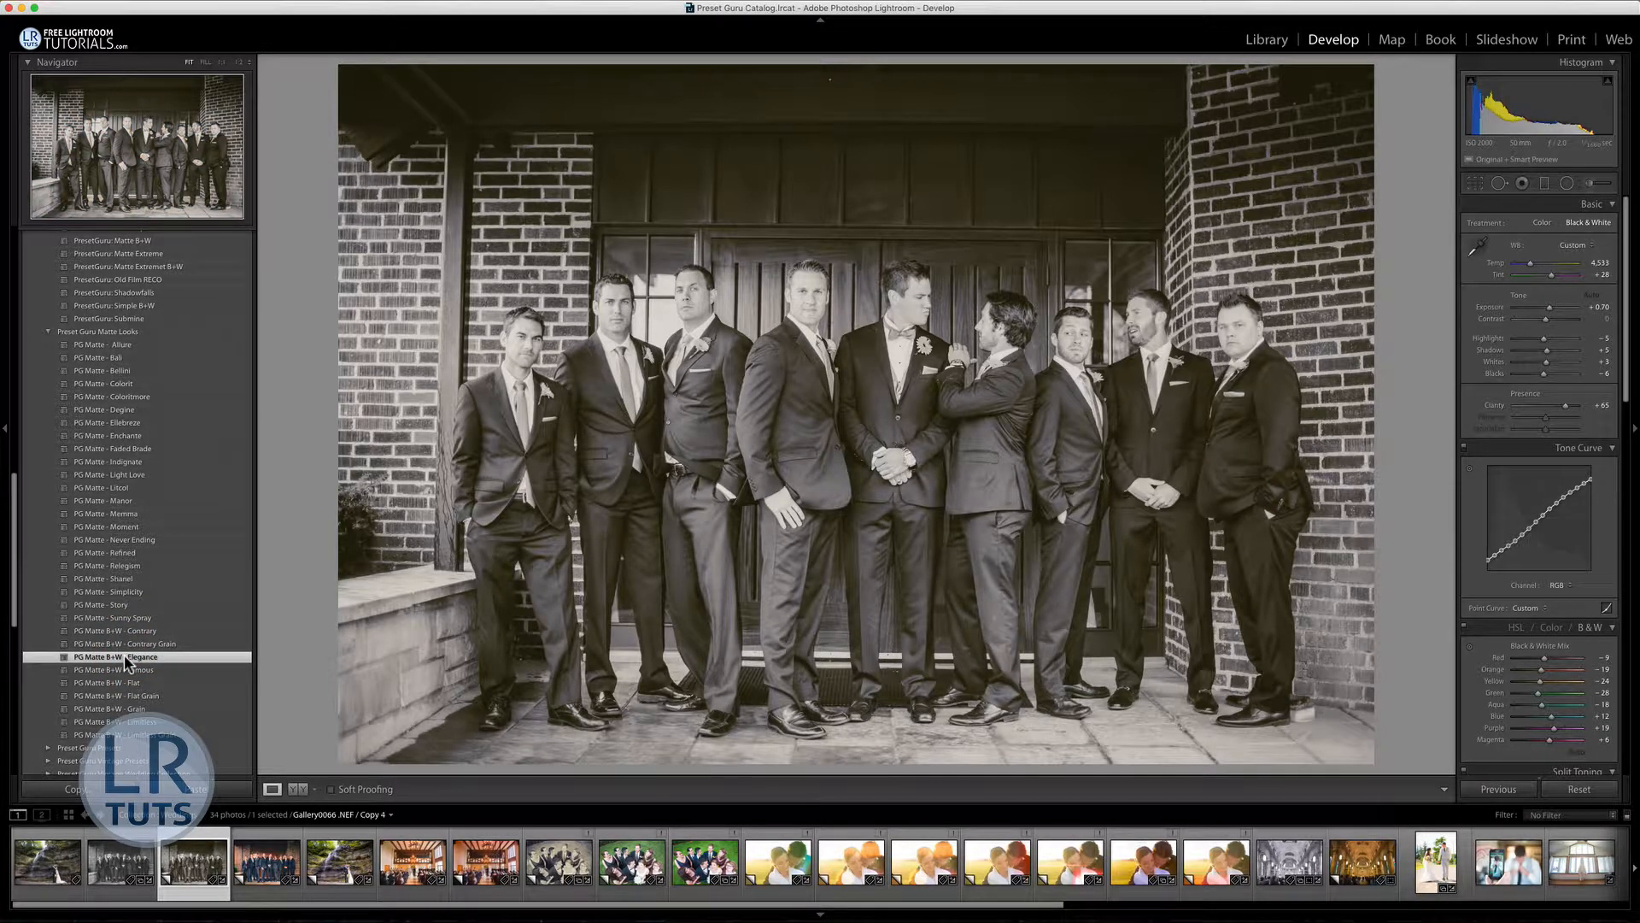